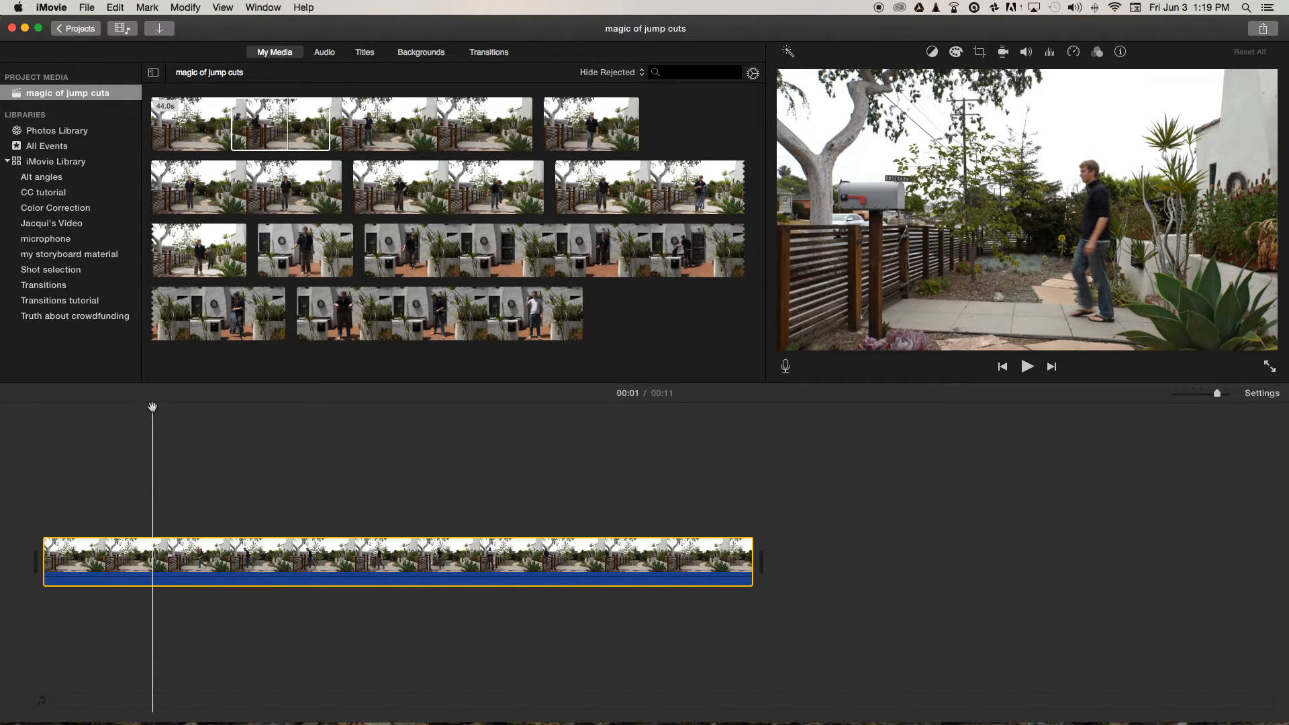
Split the mailbox clip at 00:01 and 00:04, delete the piece between the cuts, and play back the jump cut.
key("super+b")
left_click_drag(157, 406, 344, 435)
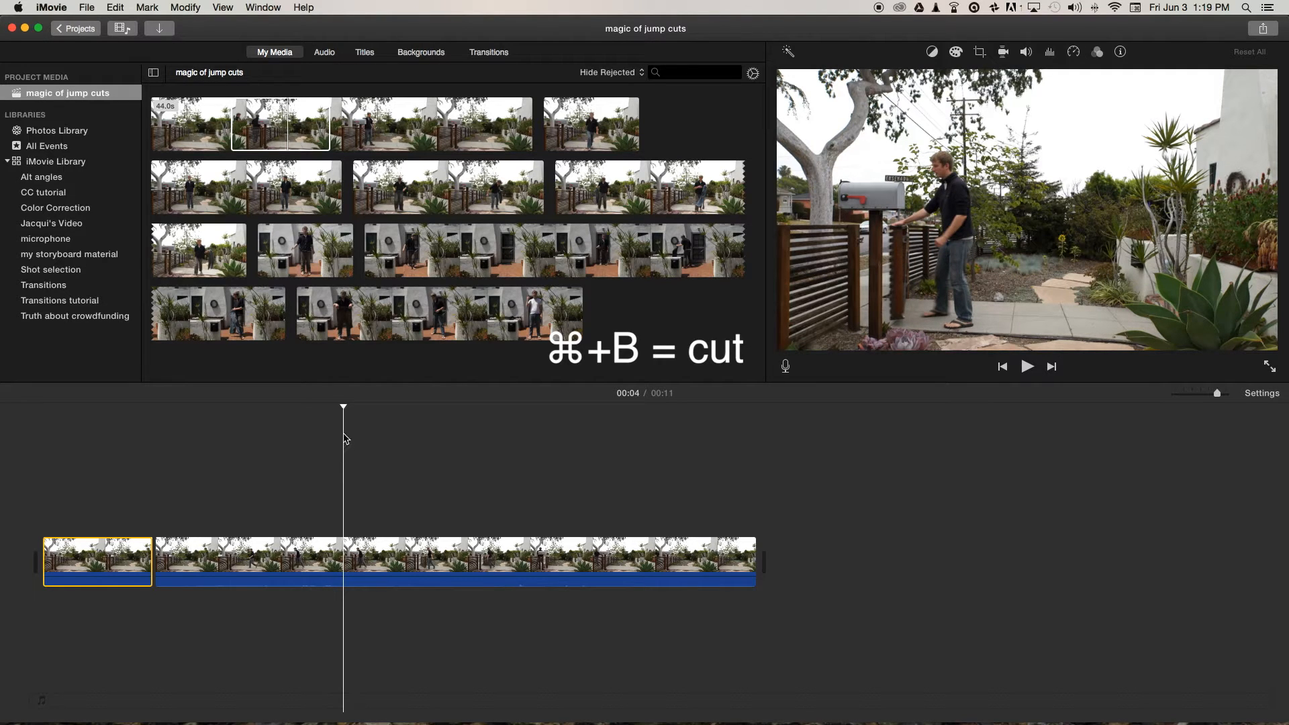
key("super+b")
left_click(283, 561)
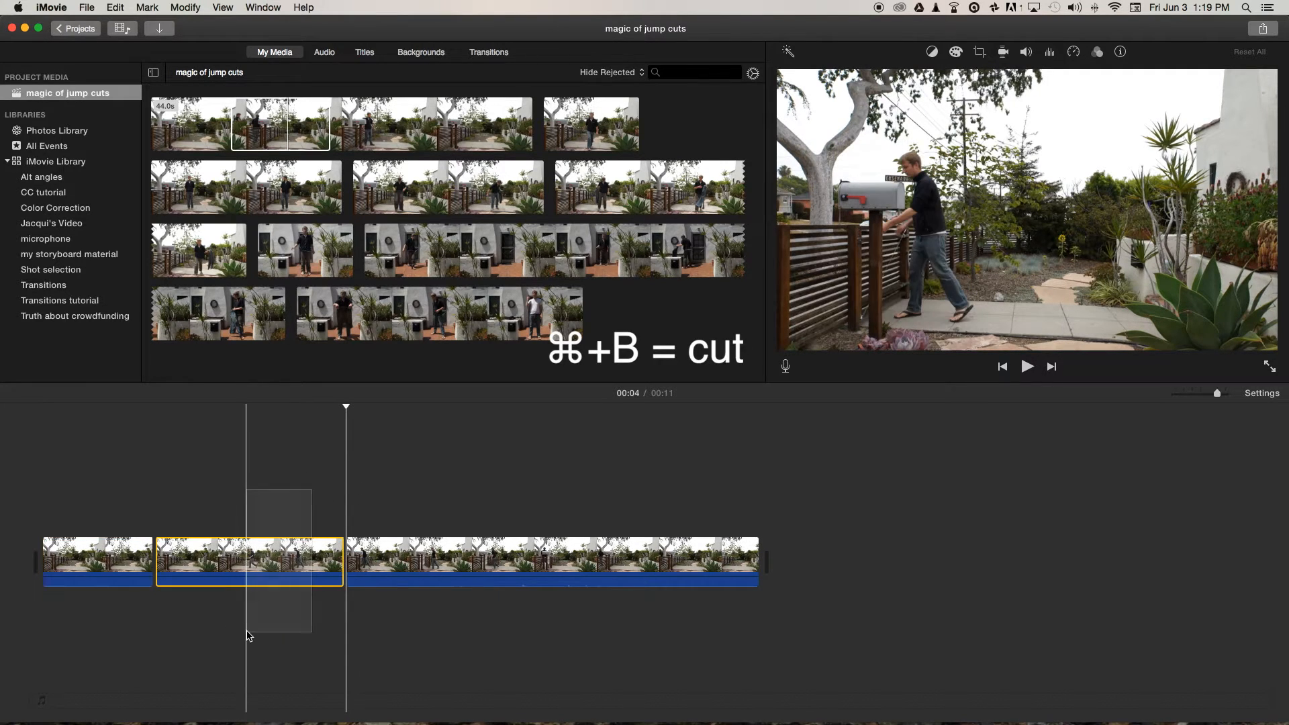
key("Delete")
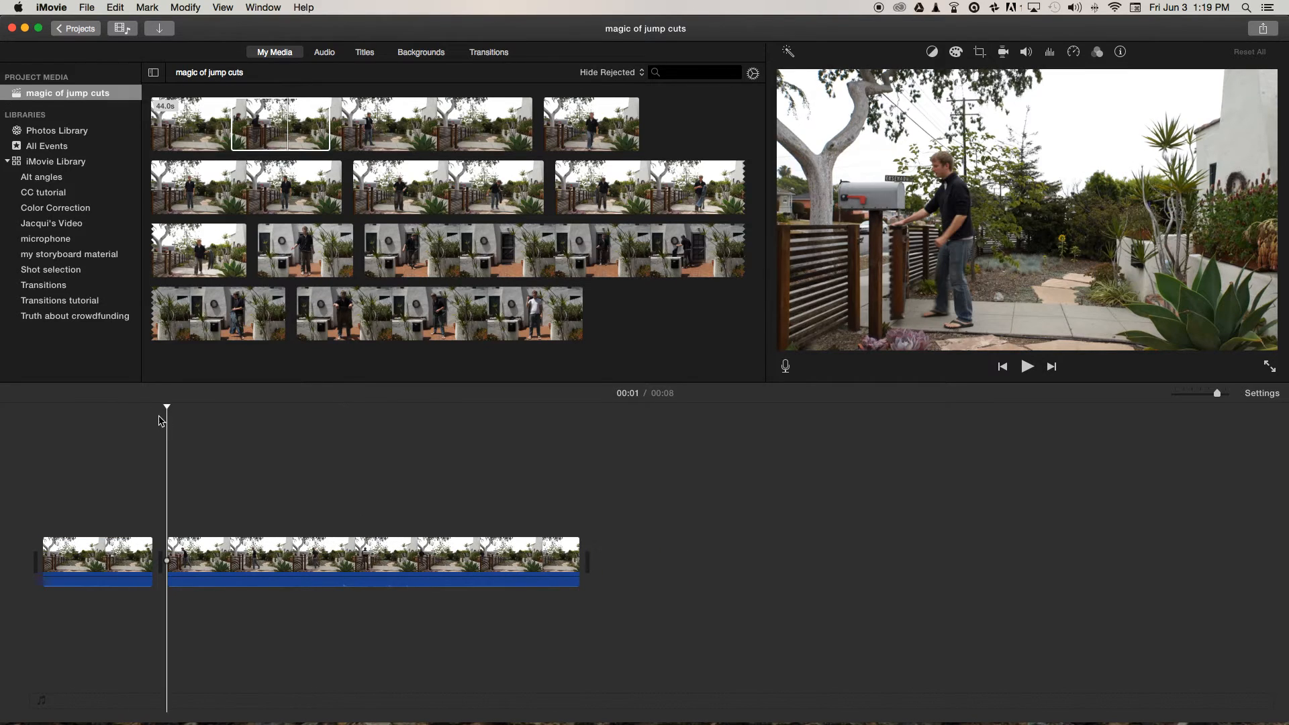
left_click_drag(165, 407, 92, 407)
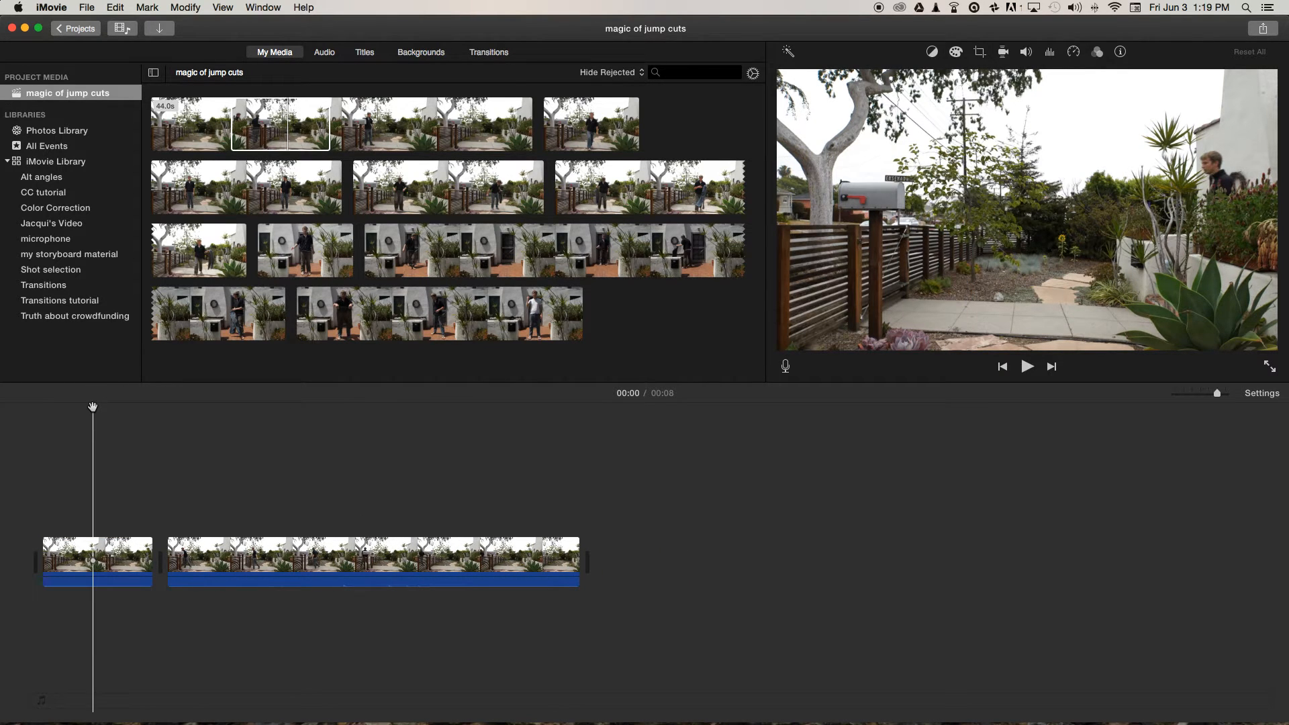
key("space")
key("space")
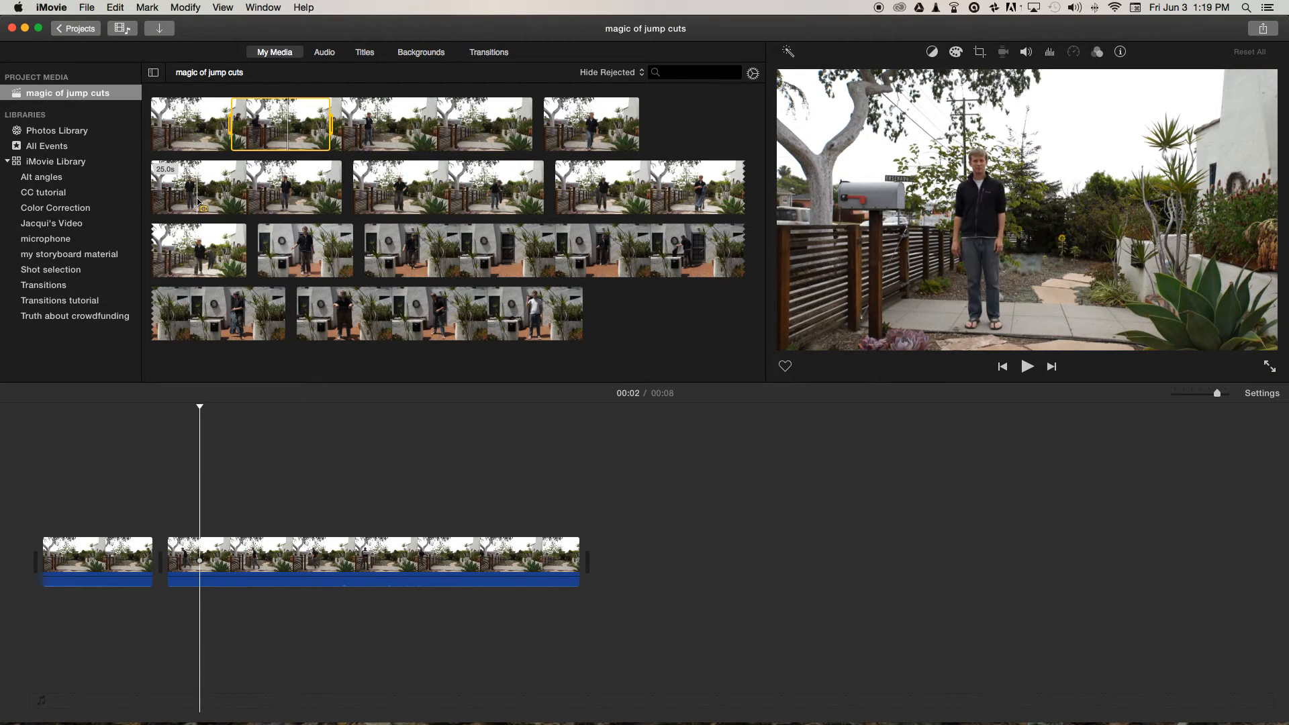
Append the jumping shot to the timeline, cut out its section between 00:10 and 00:13, and play back the join.
left_click_drag(197, 202, 627, 537)
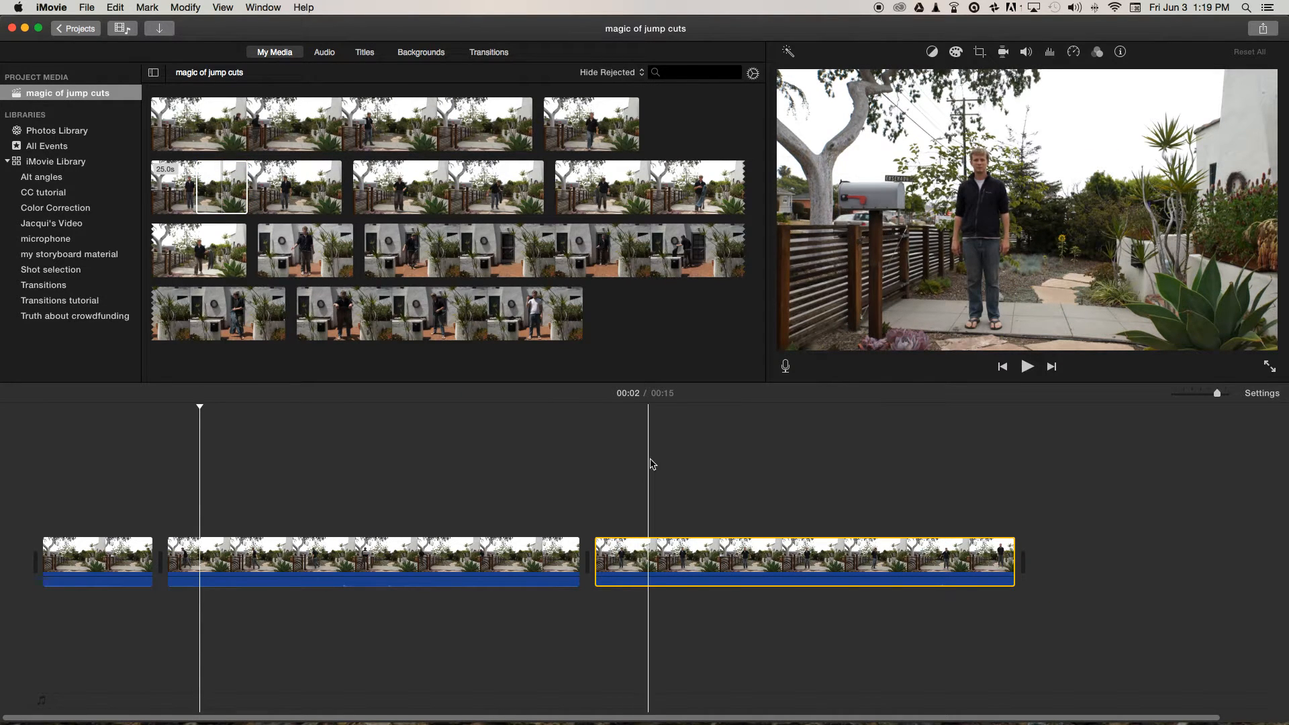
left_click(711, 453)
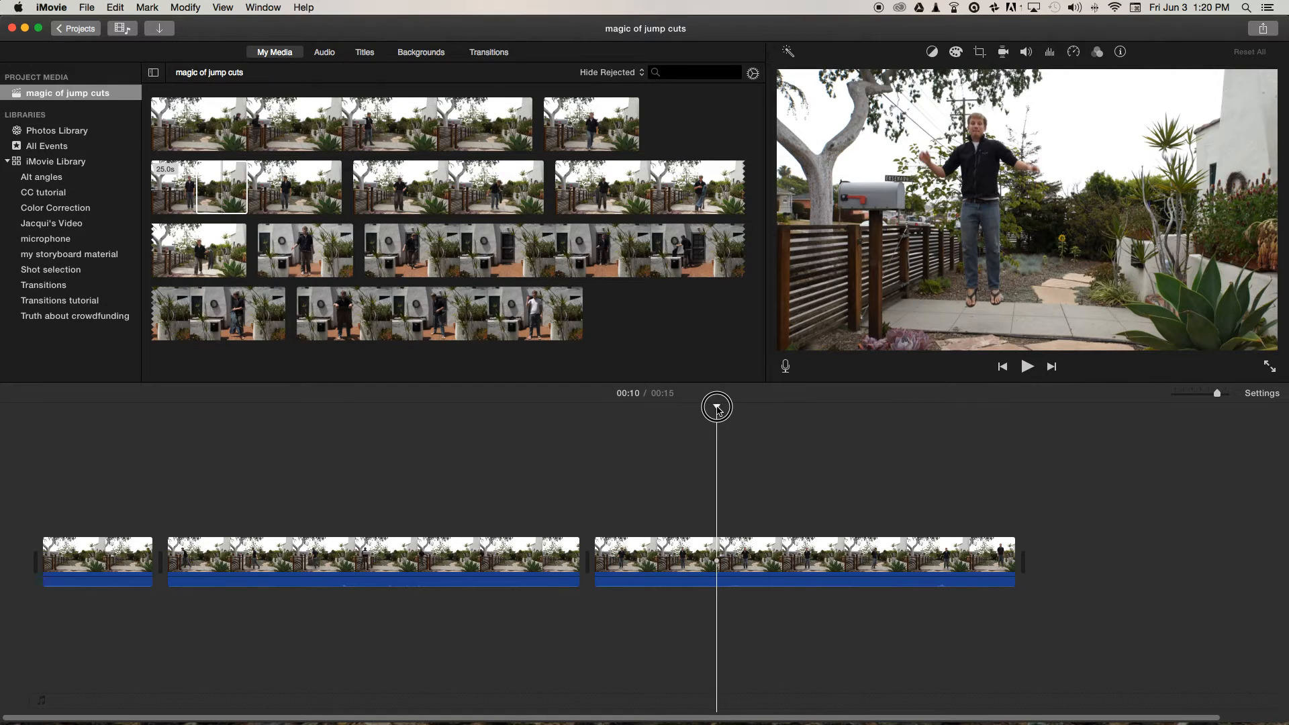
key("super+b")
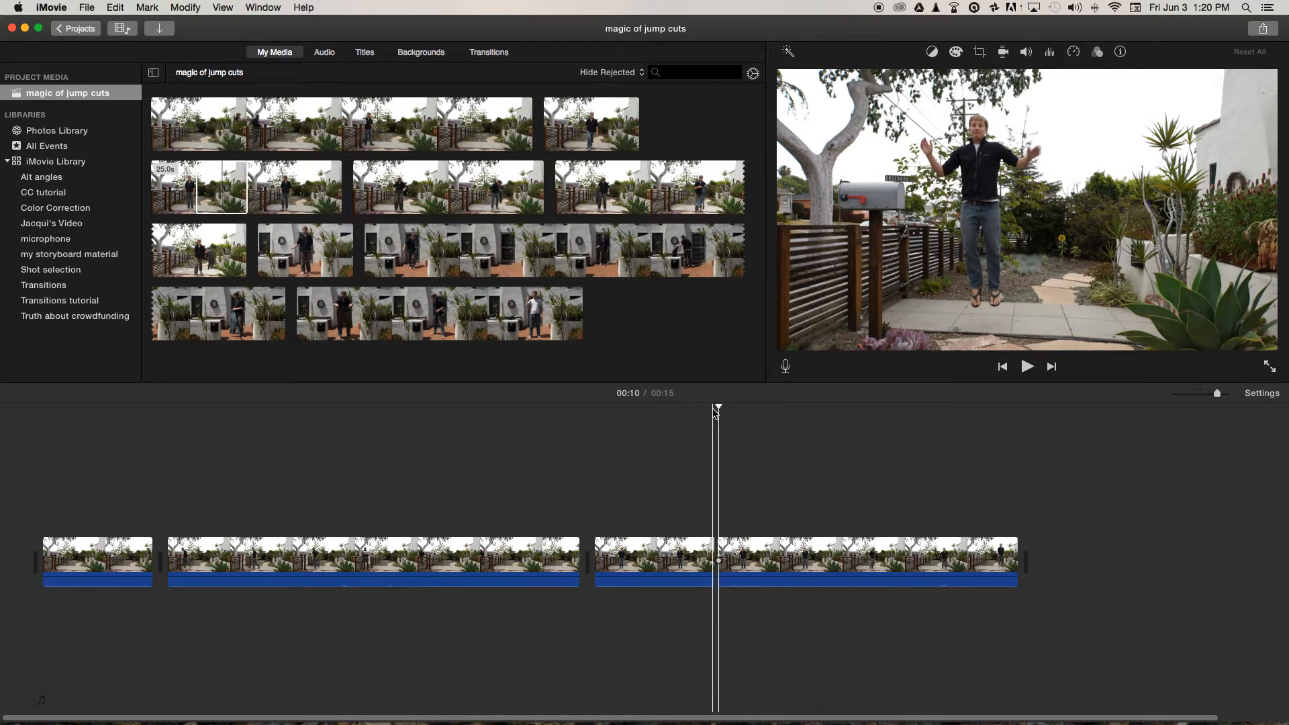
left_click_drag(718, 412, 924, 417)
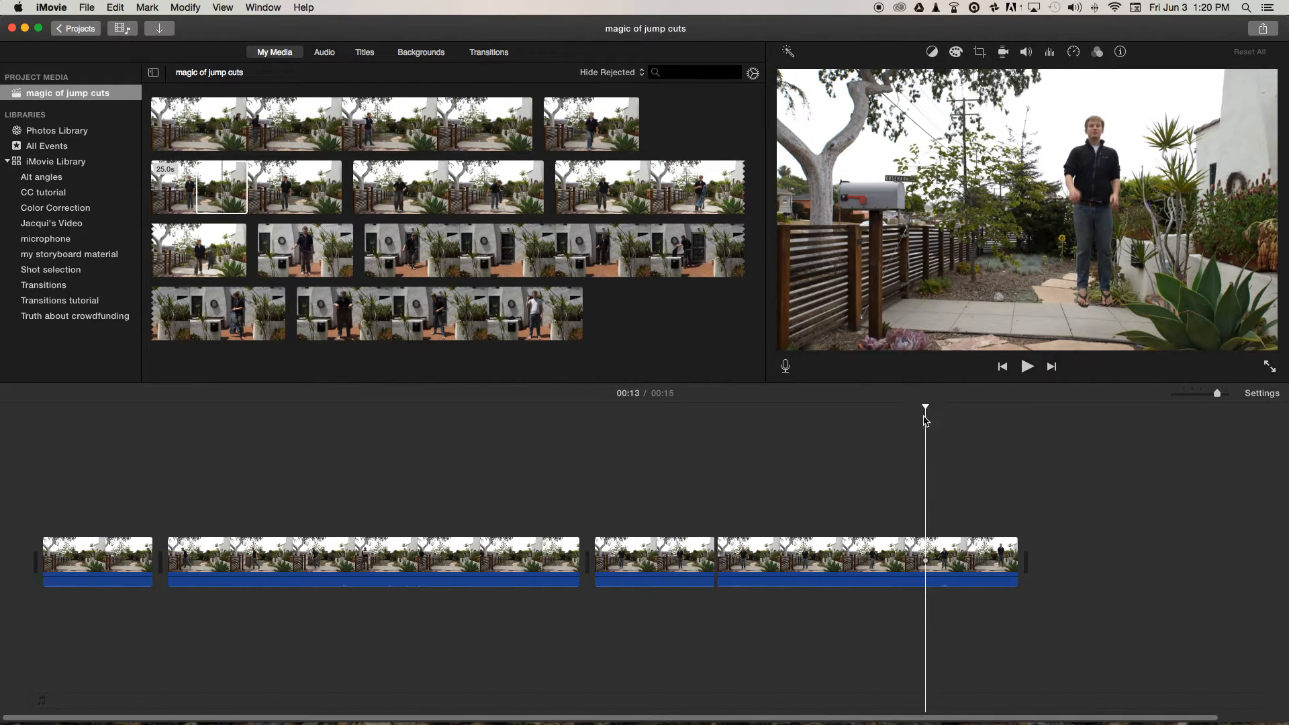
key("super+b")
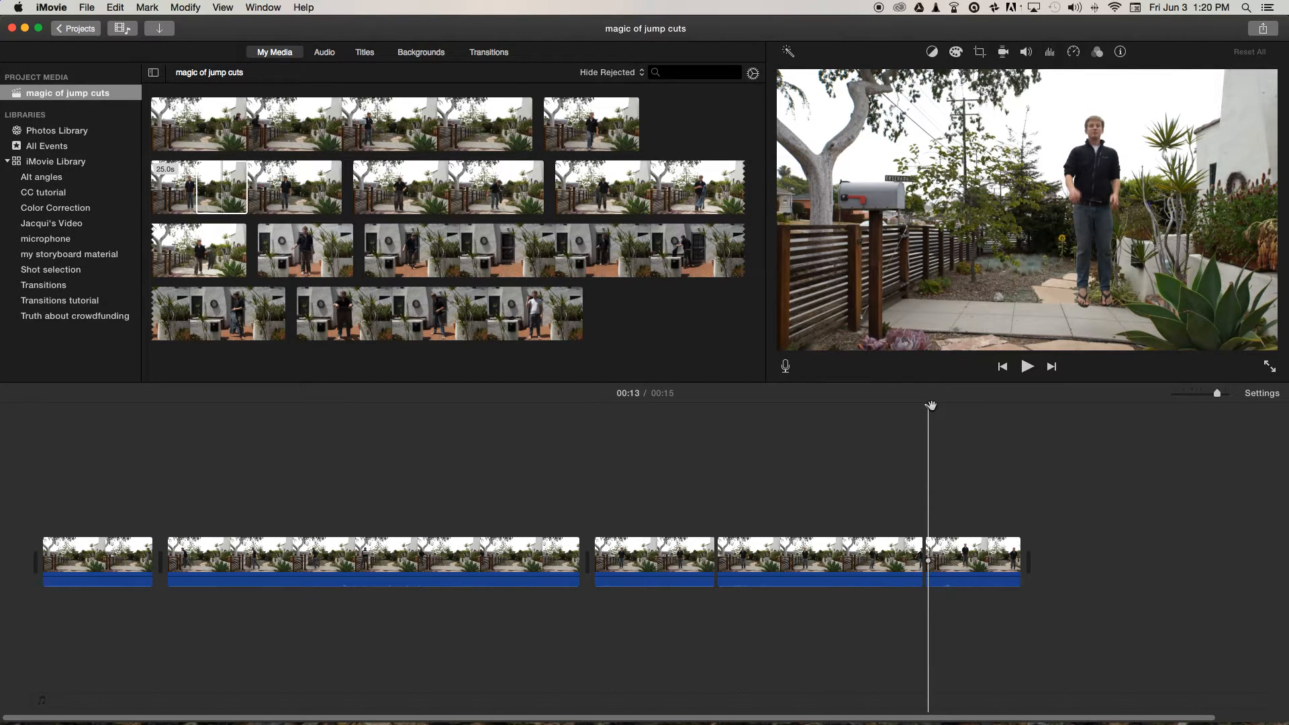
left_click(825, 577)
key("Delete")
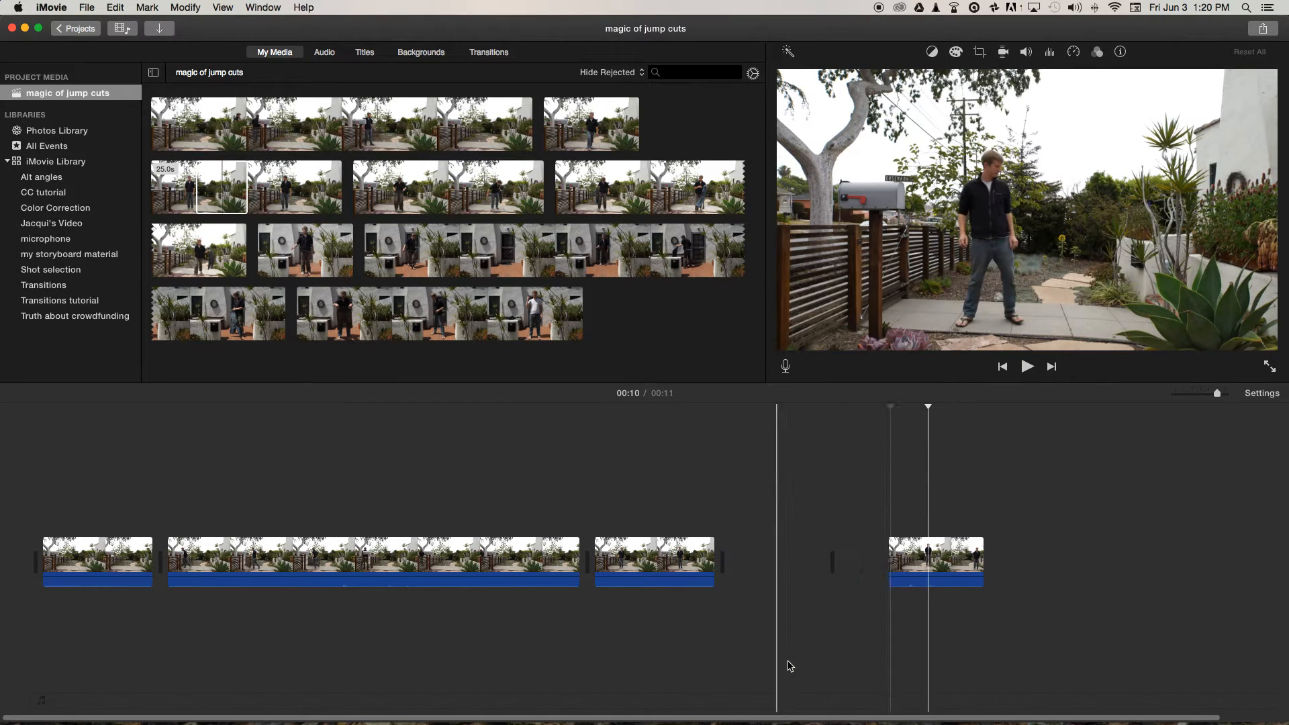
left_click(665, 413)
key("space")
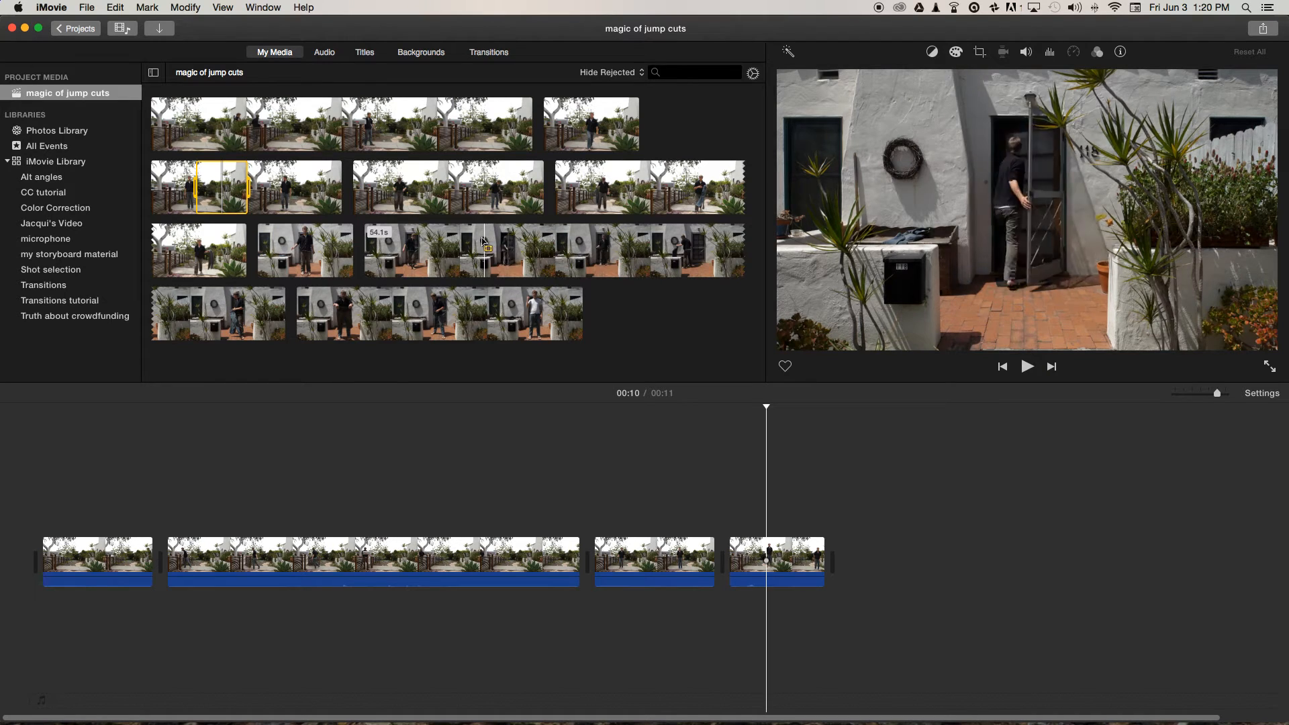
Append an 18.5-second section of the front door shot to the end of the timeline.
left_click_drag(437, 238, 926, 567)
scroll(921, 562, "right", 5)
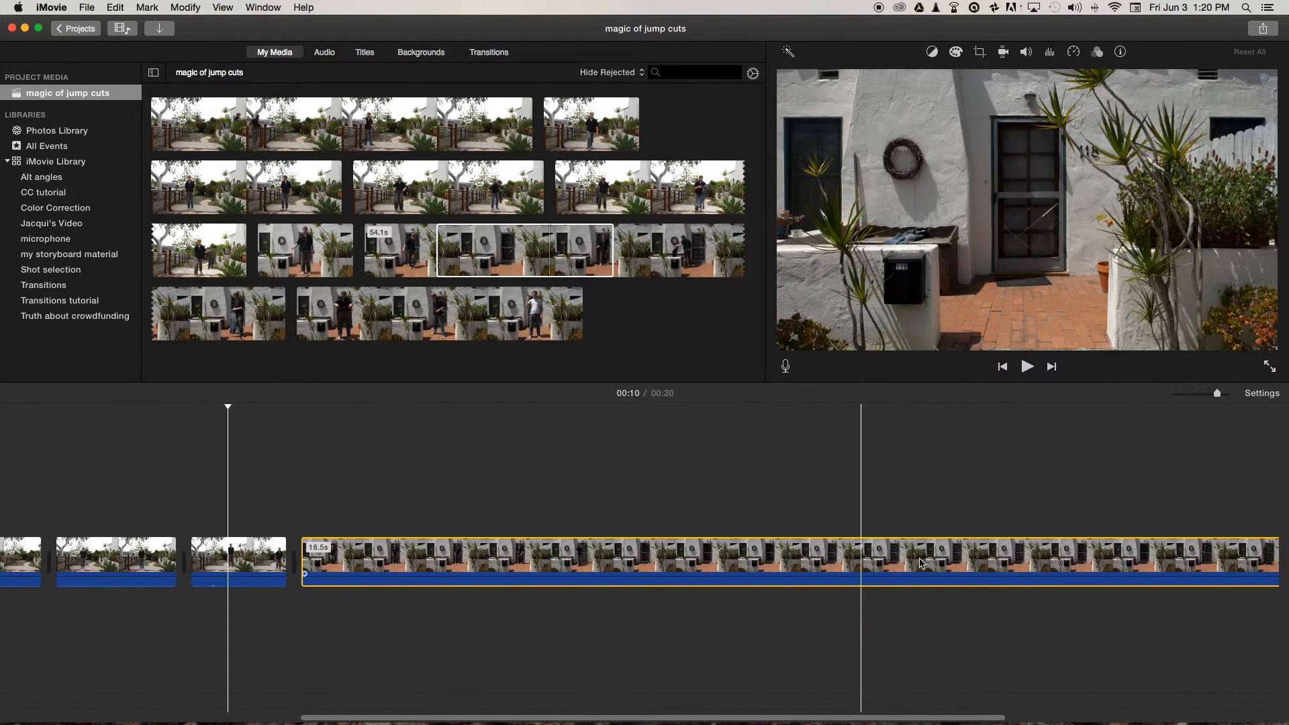
scroll(694, 573, "right", 4)
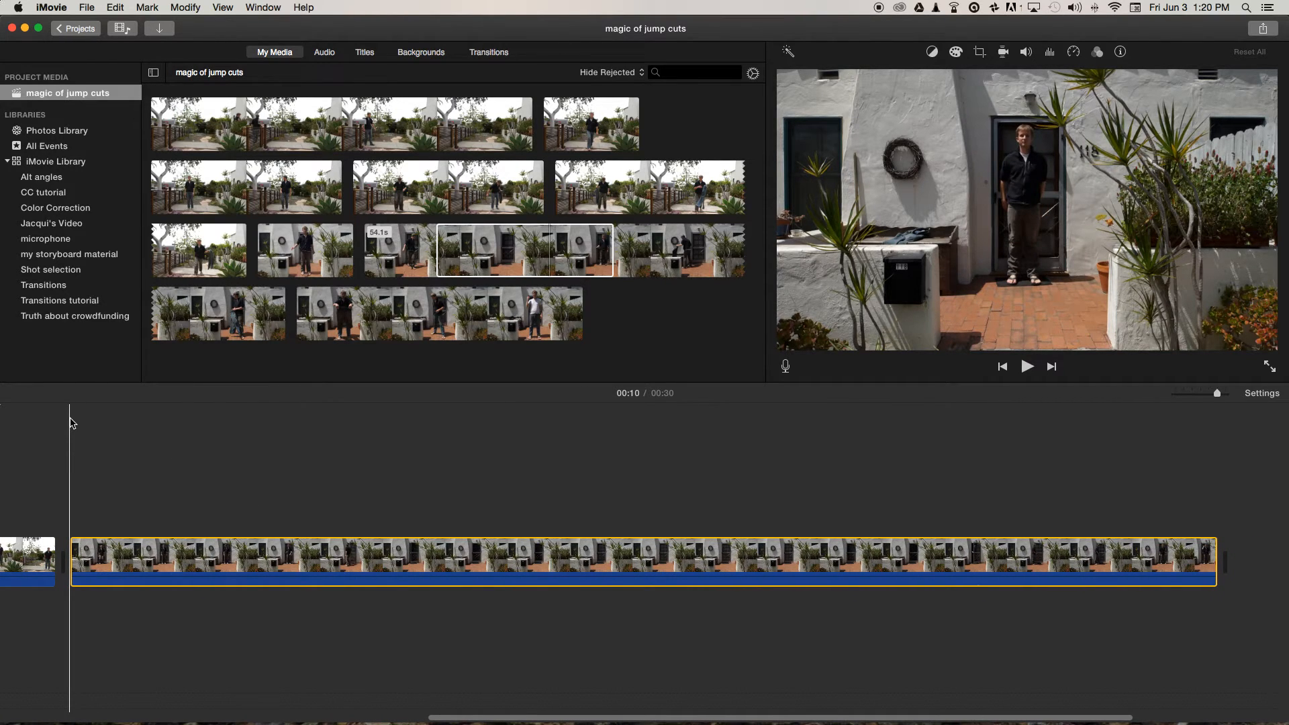
Split the front door clip at 00:13 and 00:19 and delete the piece between the cuts.
left_click(164, 411)
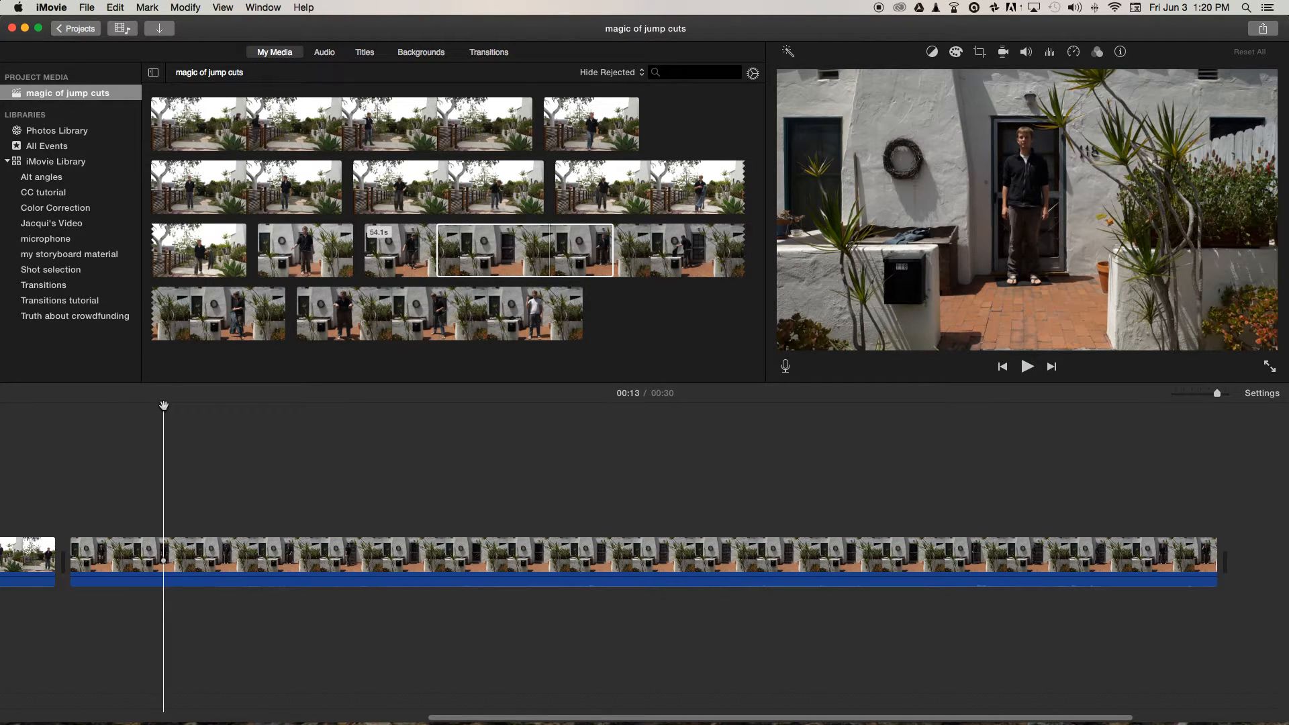
key("super+b")
left_click_drag(166, 407, 576, 437)
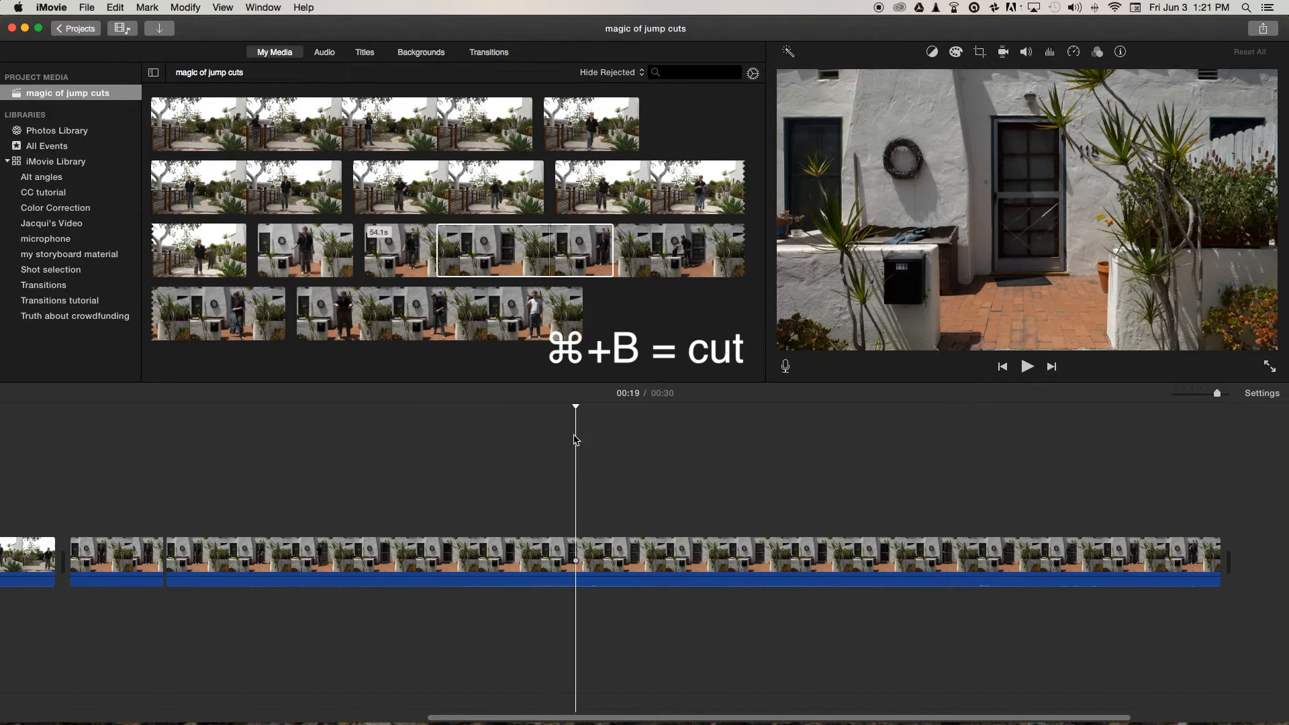
key("cmd+b")
left_click_drag(545, 491, 441, 626)
key("Delete")
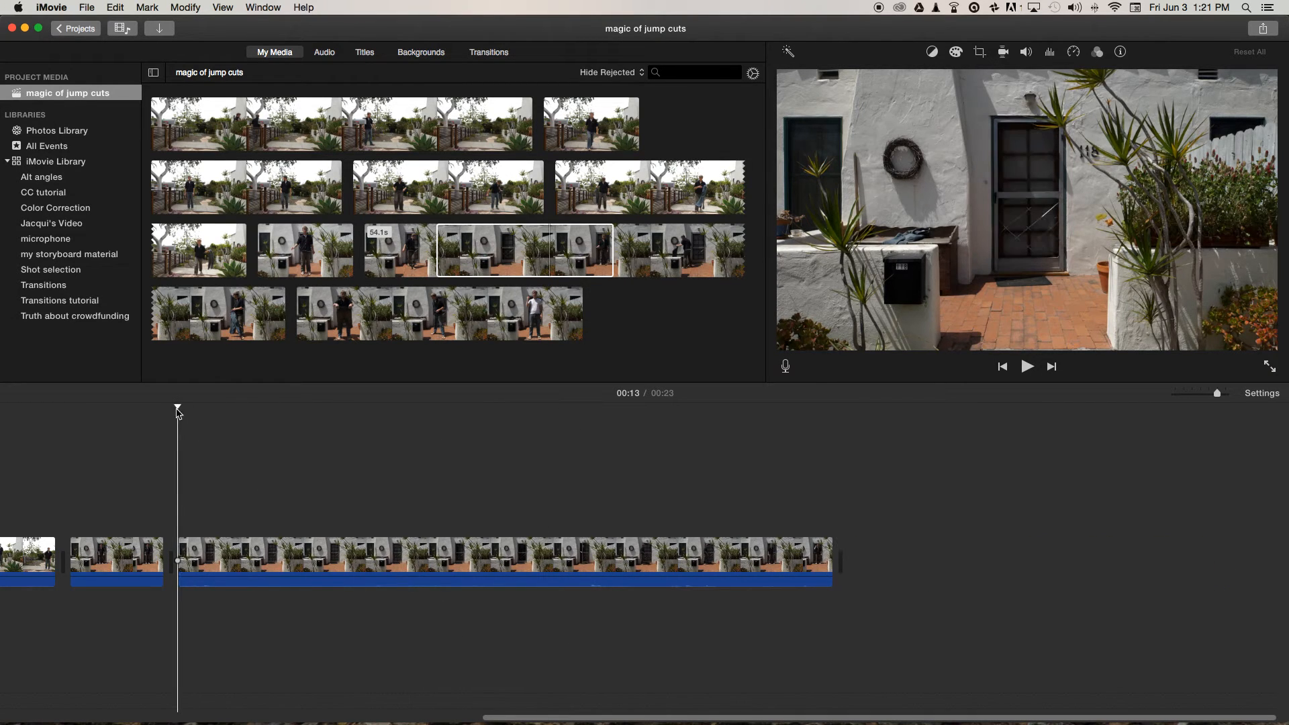
Split the remaining front door clip at 00:16 and 00:21 and delete the piece between the cuts.
left_click_drag(178, 407, 399, 412)
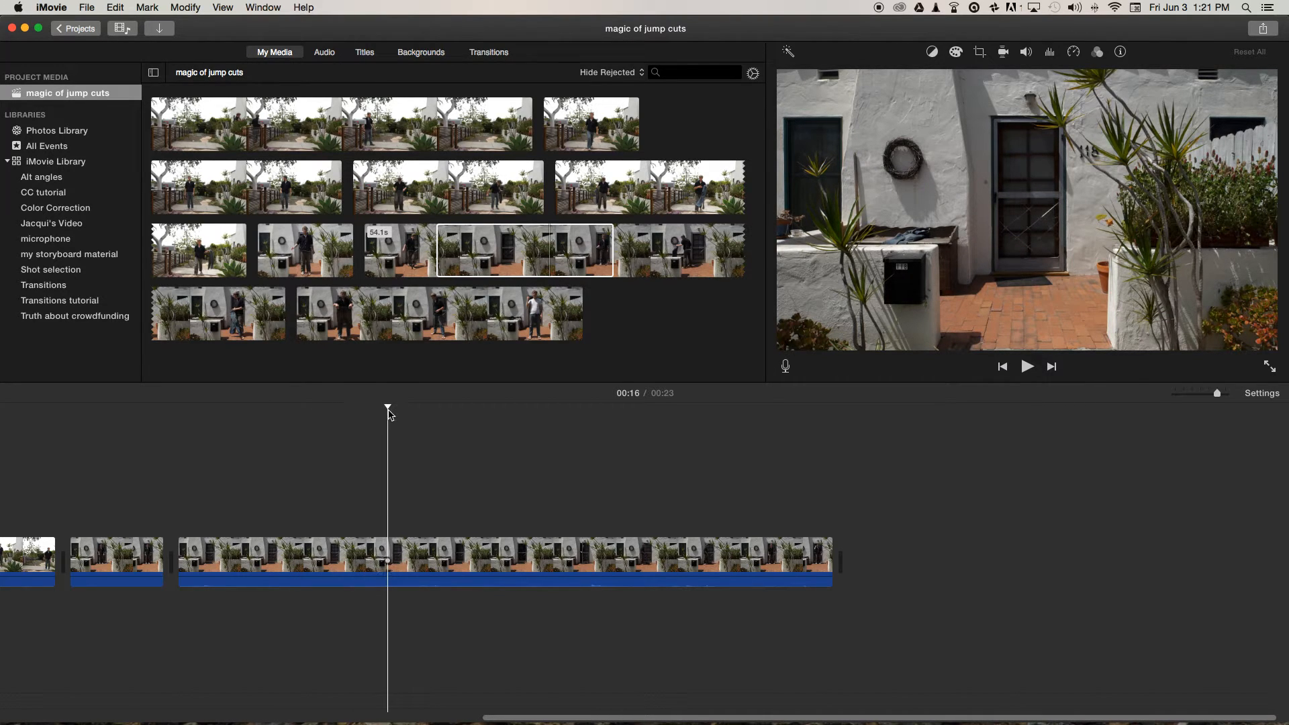
key("super+b")
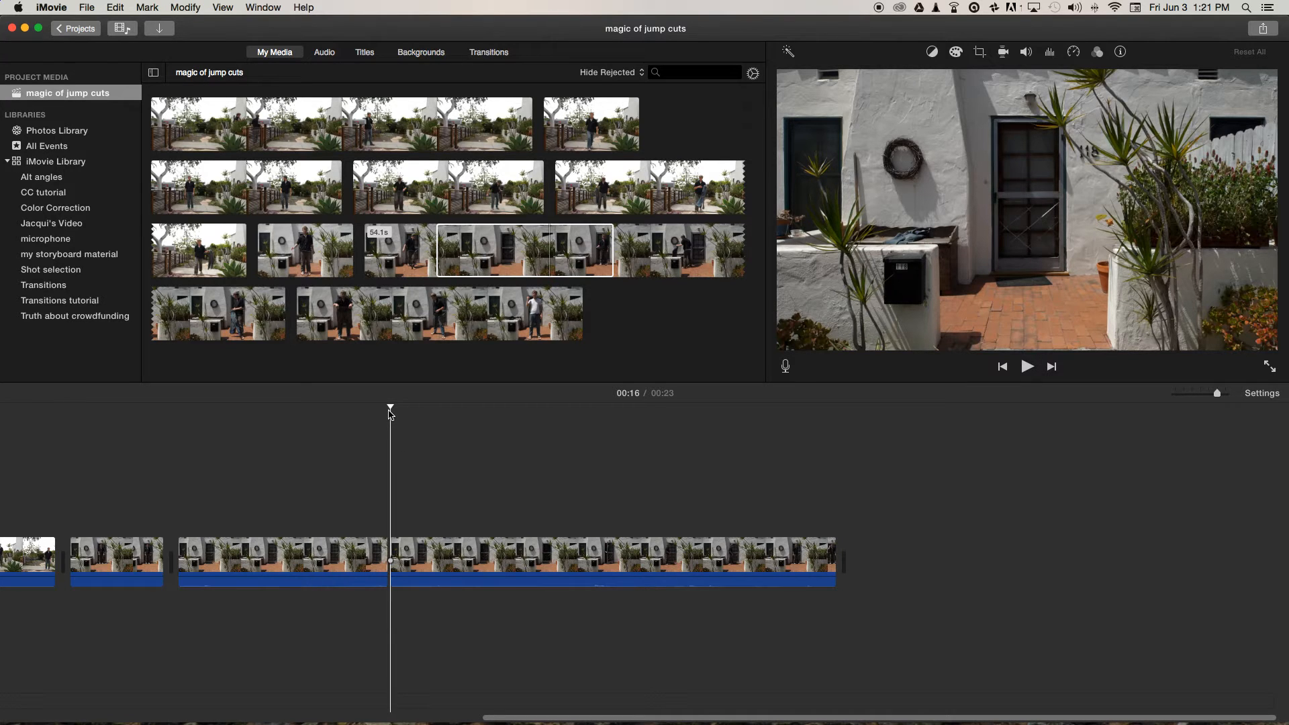
left_click_drag(392, 406, 695, 448)
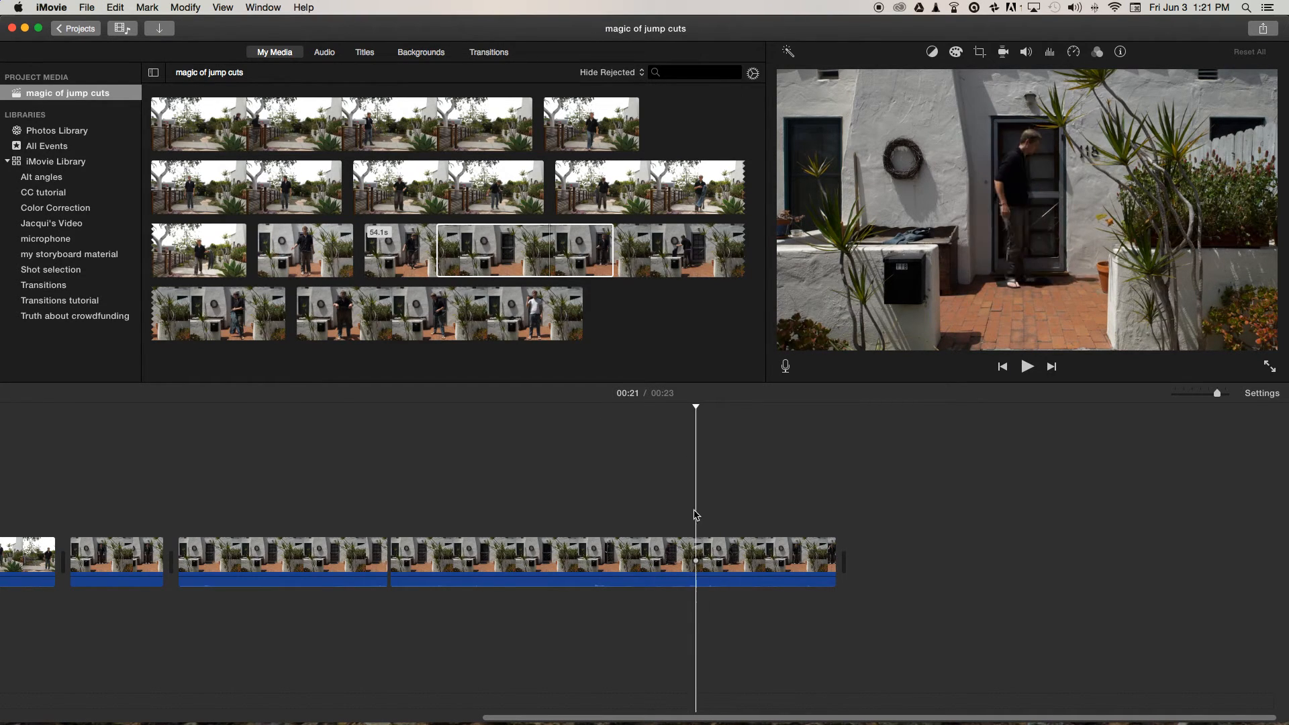
key("super+b")
left_click_drag(646, 529, 603, 613)
key("Delete")
Extend the end of the last front door clip and trim it back so the movie runs 19 seconds.
left_click_drag(541, 558, 695, 551)
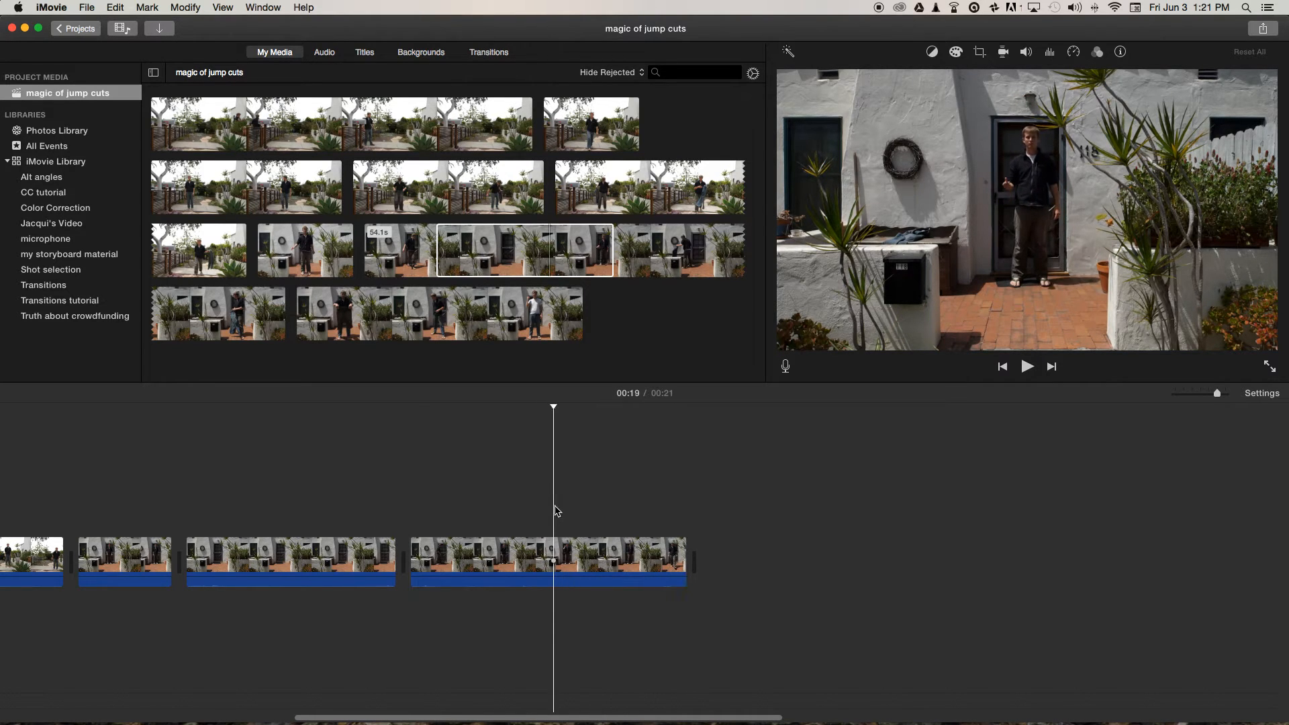
left_click_drag(686, 552, 550, 561)
scroll(451, 459, "left", 5)
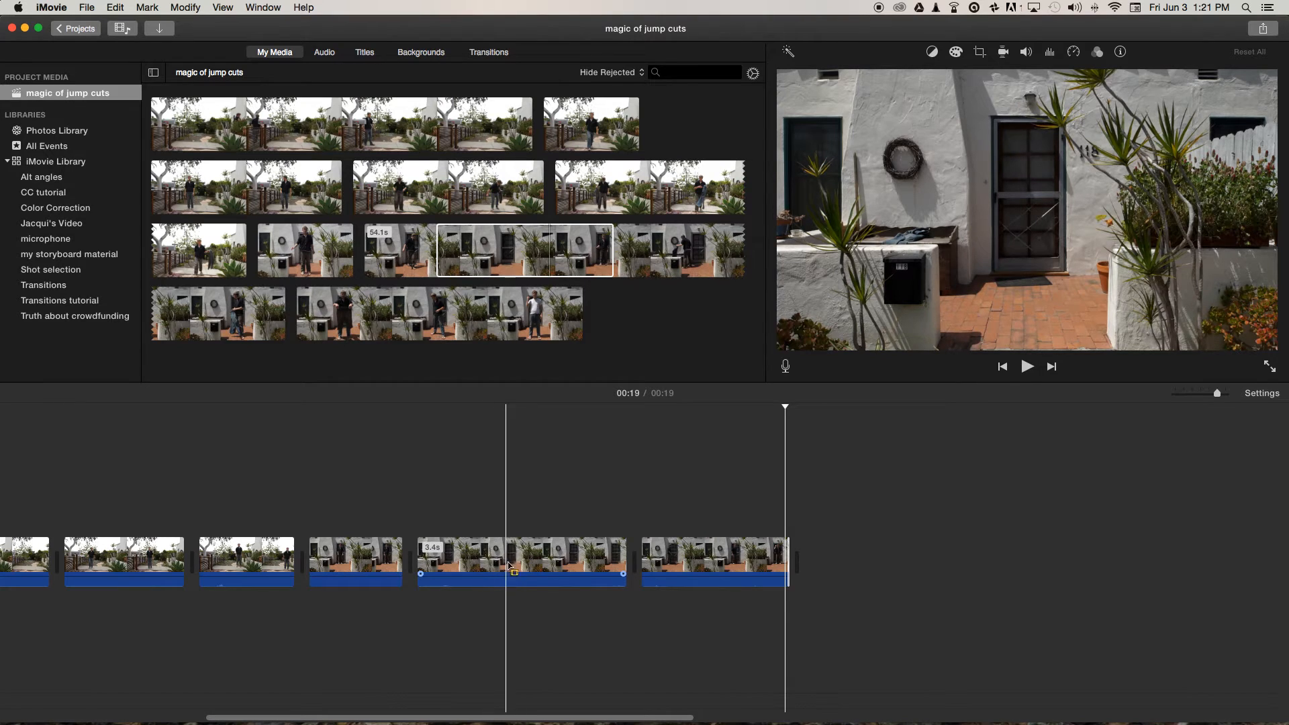
Add a Cross Dissolve before and after the empty doorway clip and play back the second transition.
left_click(473, 553)
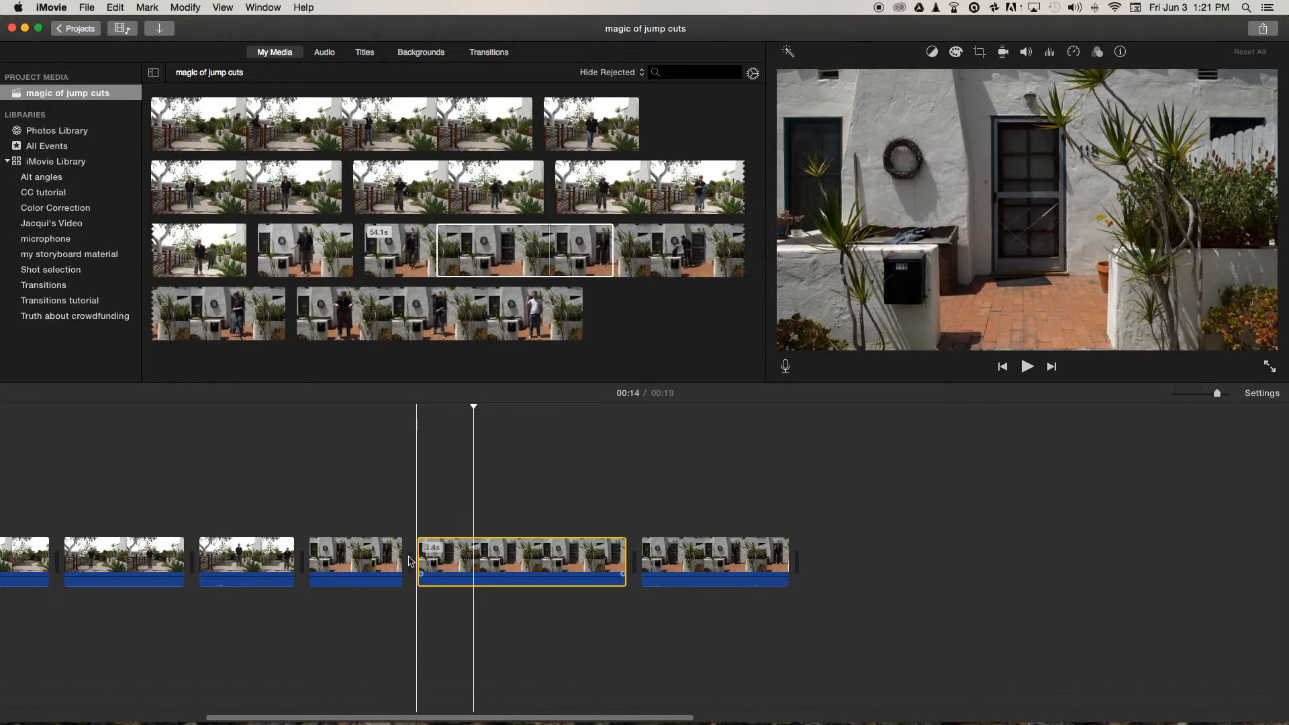
left_click(489, 54)
left_click_drag(45, 154, 377, 564)
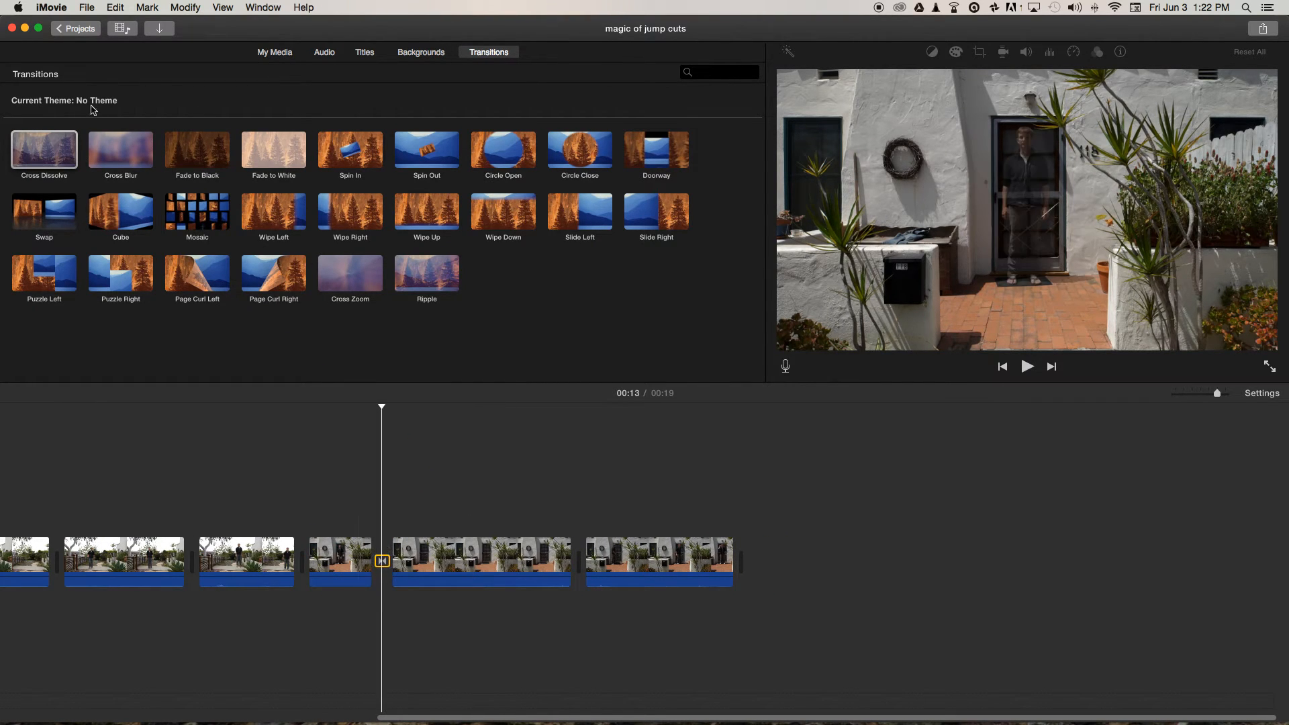
left_click_drag(42, 157, 548, 561)
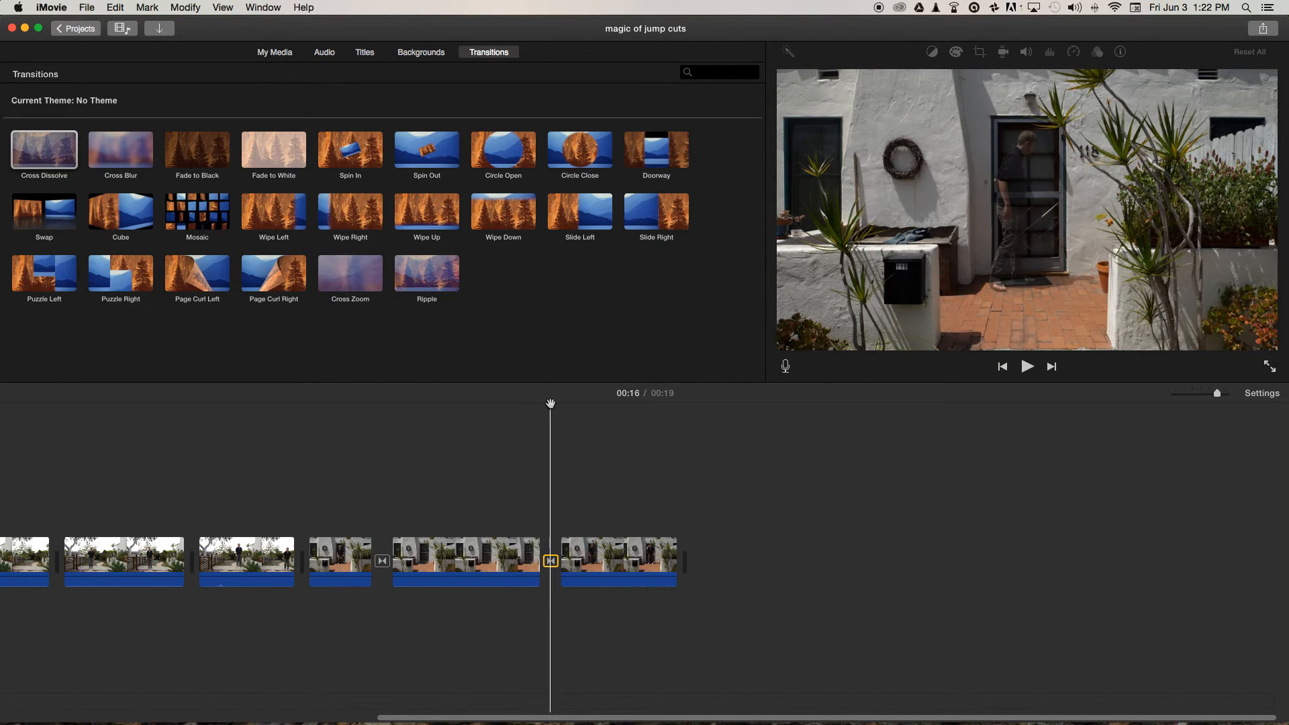
left_click_drag(551, 404, 340, 440)
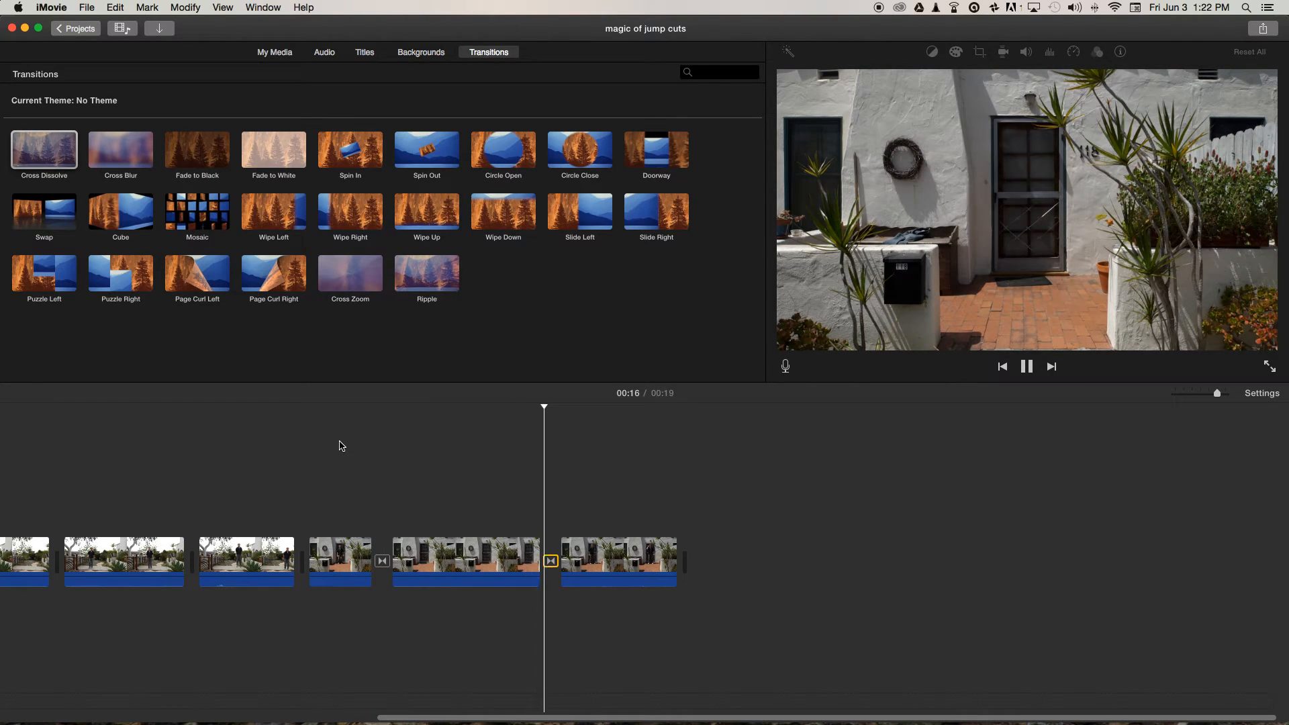
key("space")
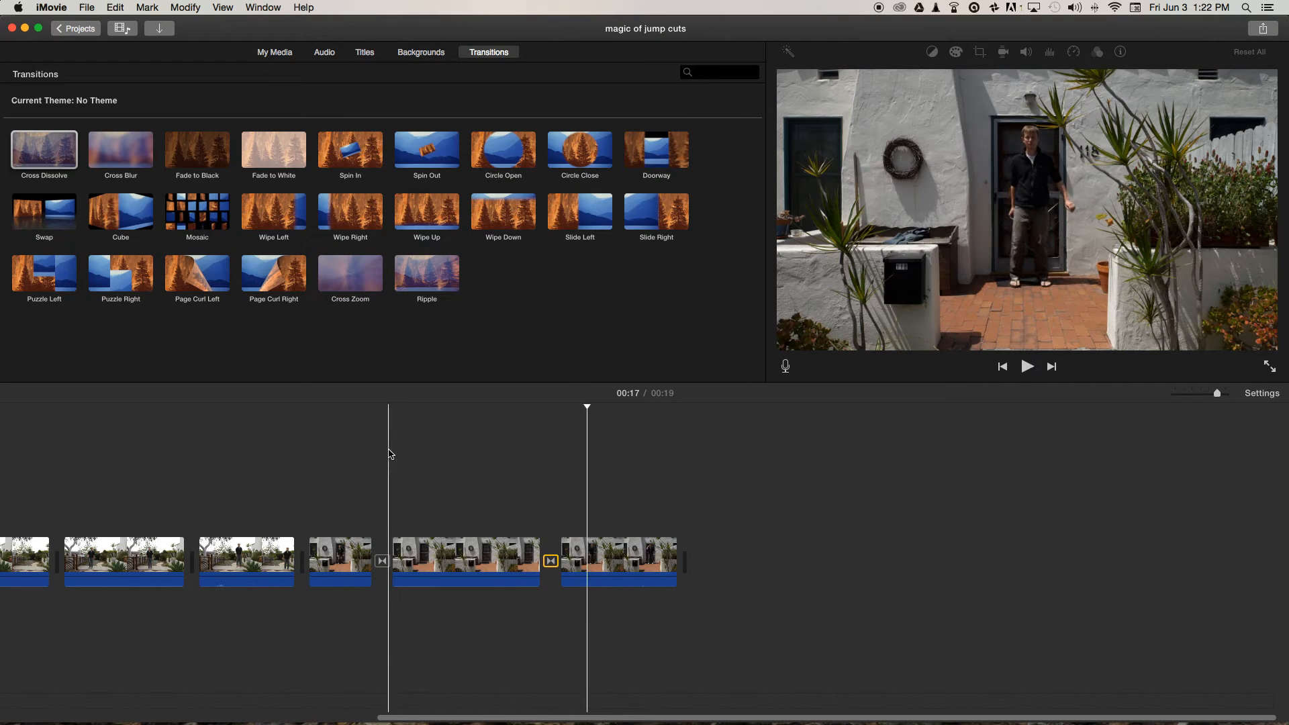
Trim the start of the last doorway clip, preview the dissolve, and extend the clip's end to bring the movie to 20 seconds.
left_click_drag(562, 557, 607, 551)
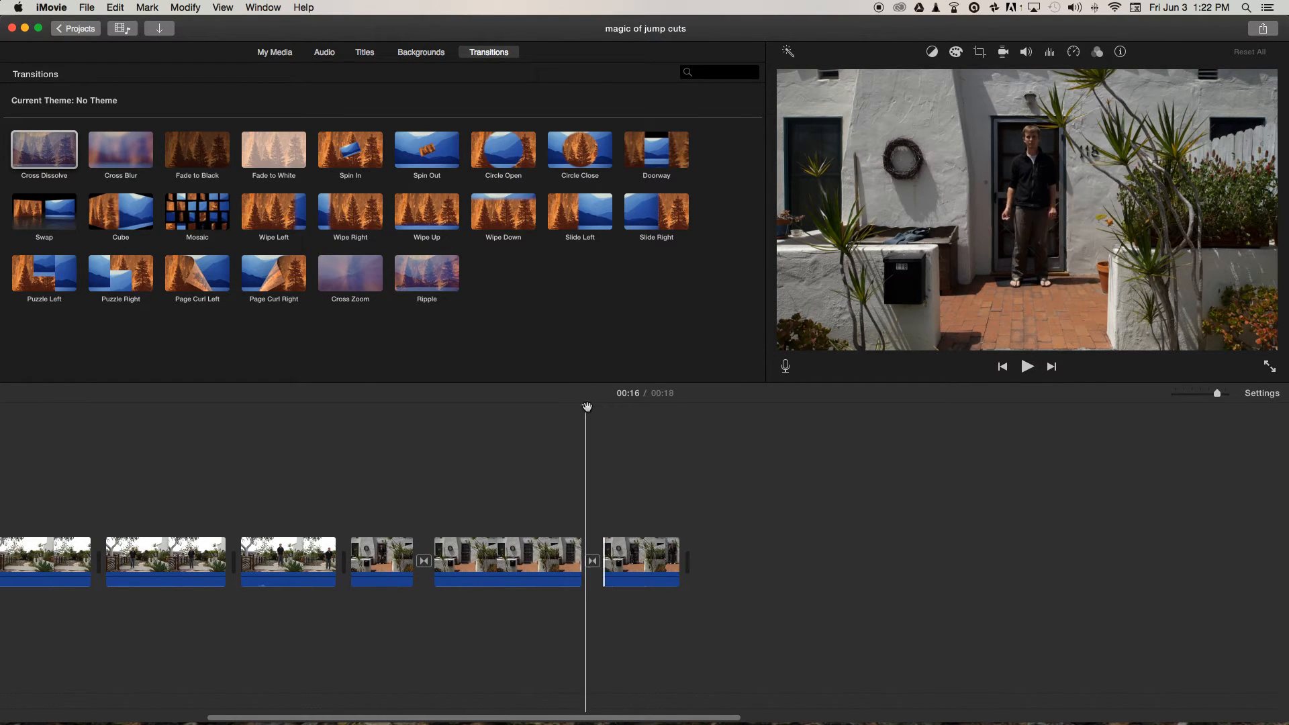
left_click(556, 411)
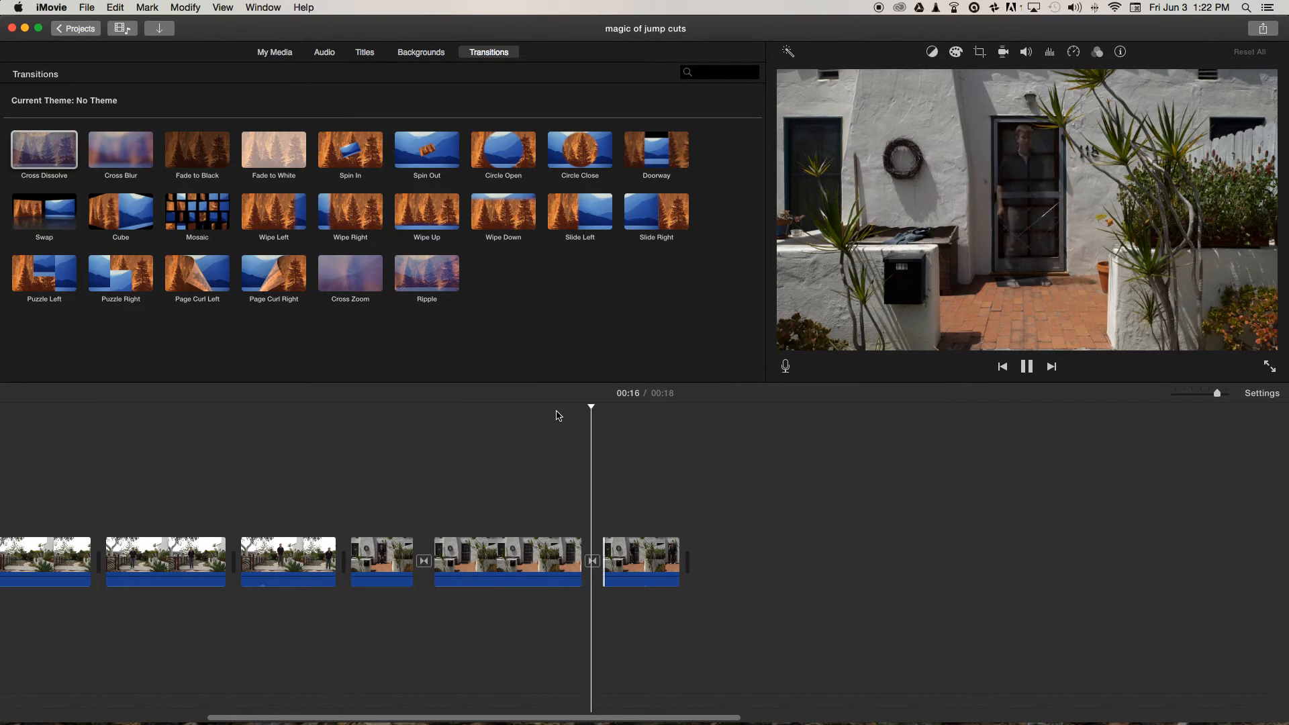
key("space")
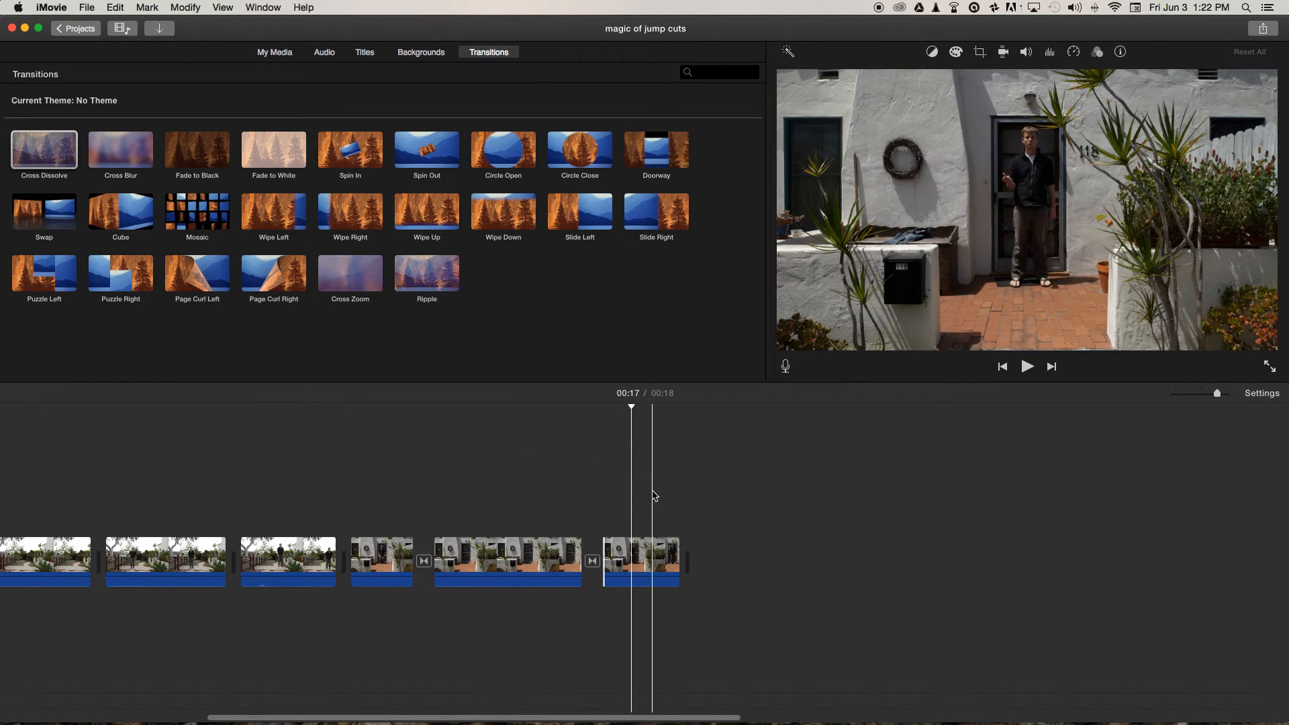
left_click_drag(674, 554, 806, 552)
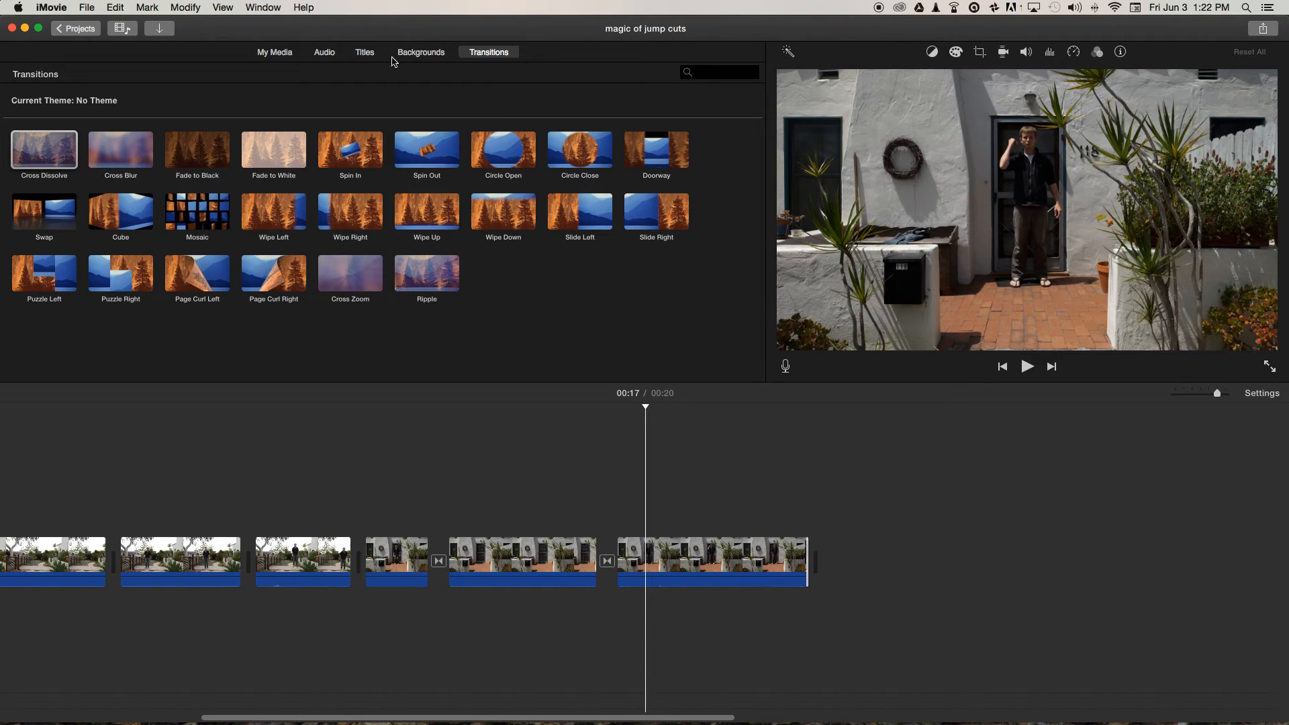
Append a short section of the jeans shot and a section of the dark trousers shot to the end of the timeline.
left_click(275, 53)
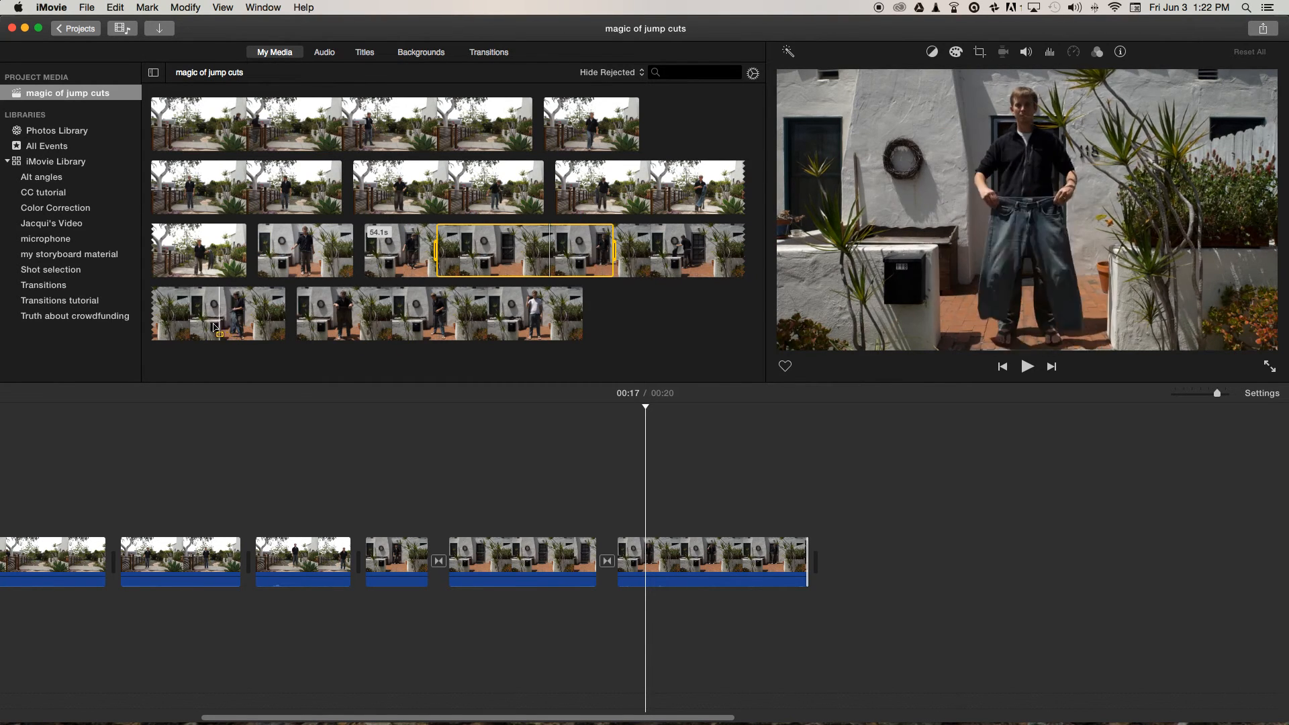
left_click(168, 317)
left_click_drag(167, 314, 184, 314)
left_click(174, 331)
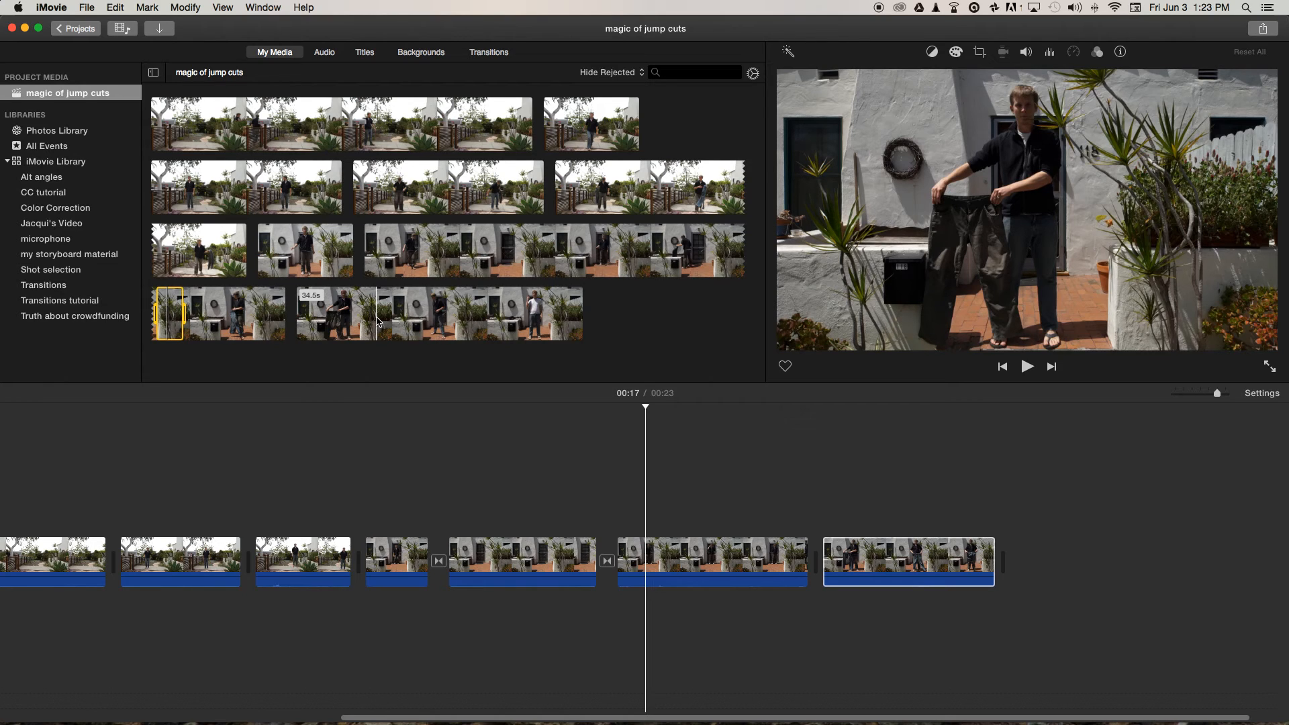
left_click_drag(378, 322, 1027, 550)
scroll(1021, 537, "right", 5)
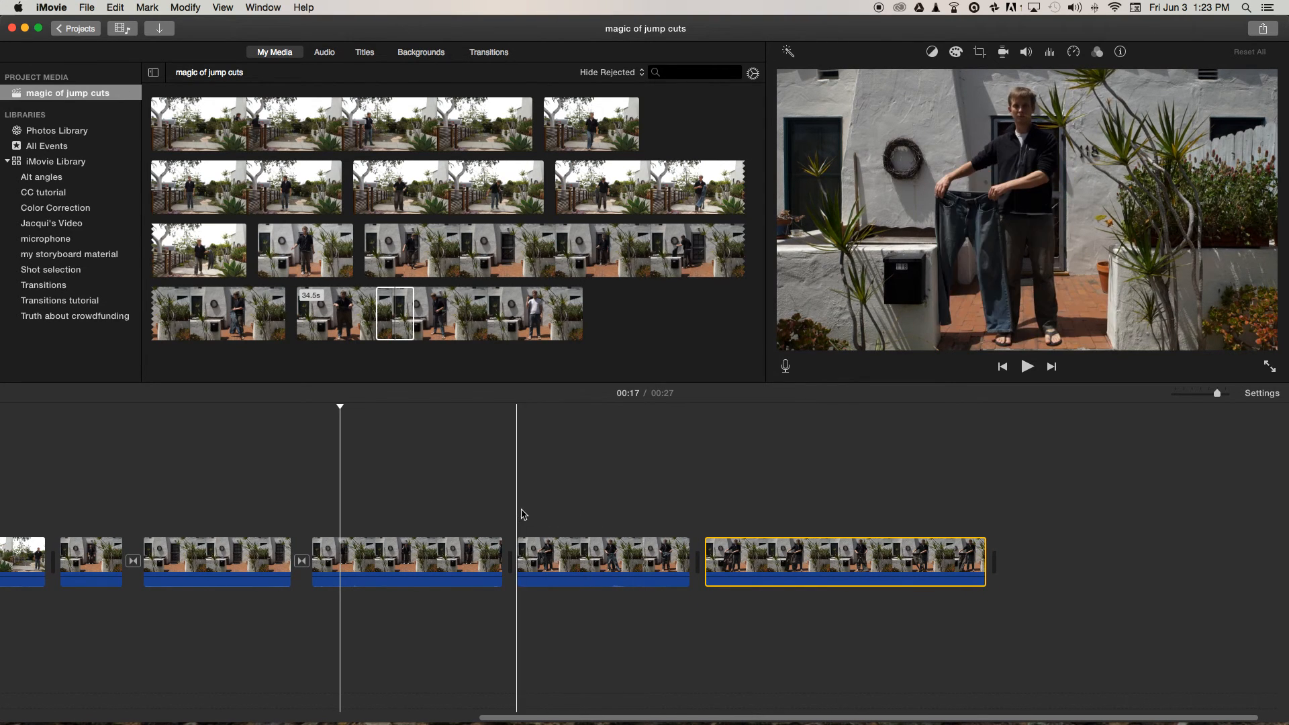
Split the jeans clip at about 00:21, where the jeans are flipped up in the air, and delete the part after the cut.
left_click(618, 513)
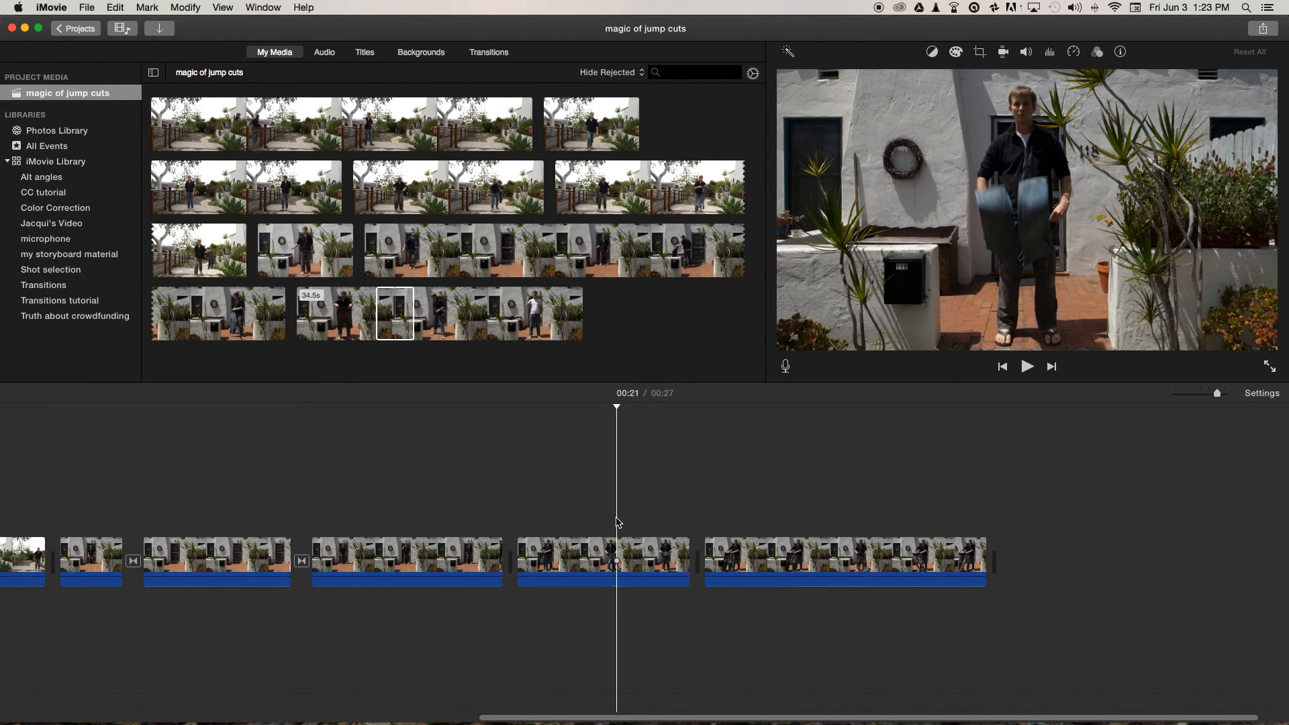
left_click(619, 557)
key("super+b")
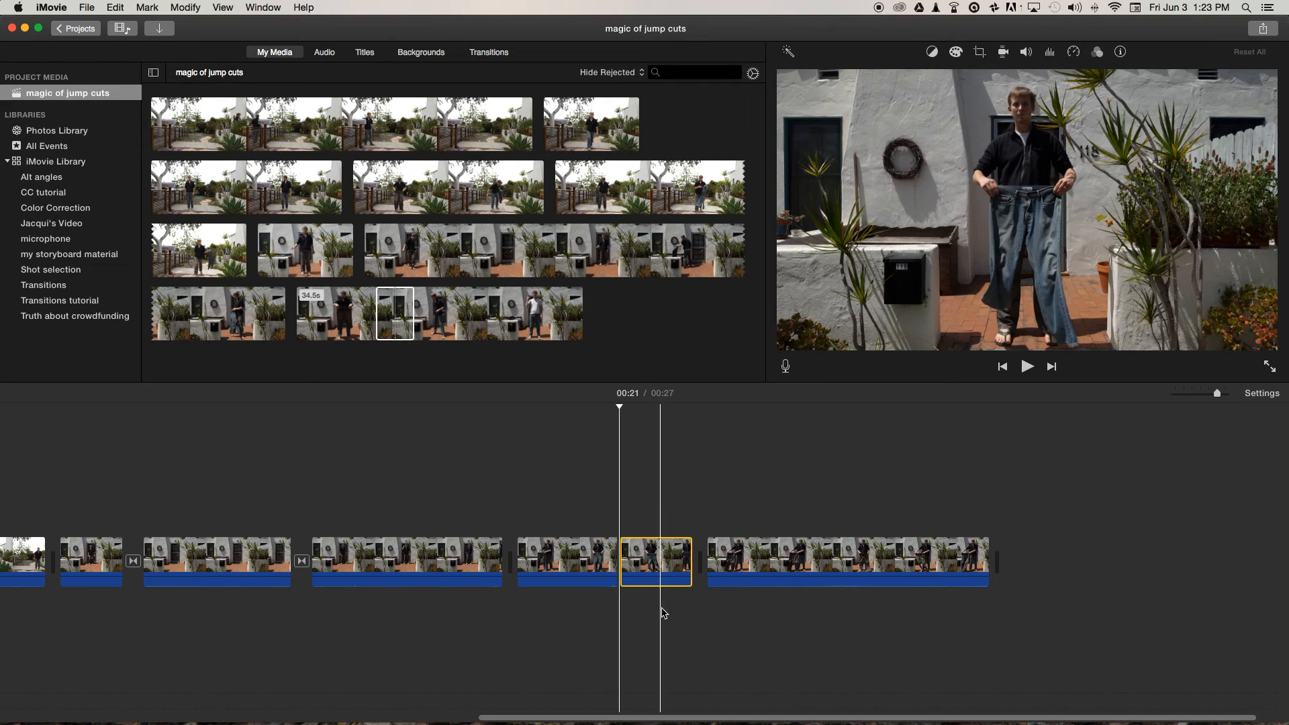
key("Delete")
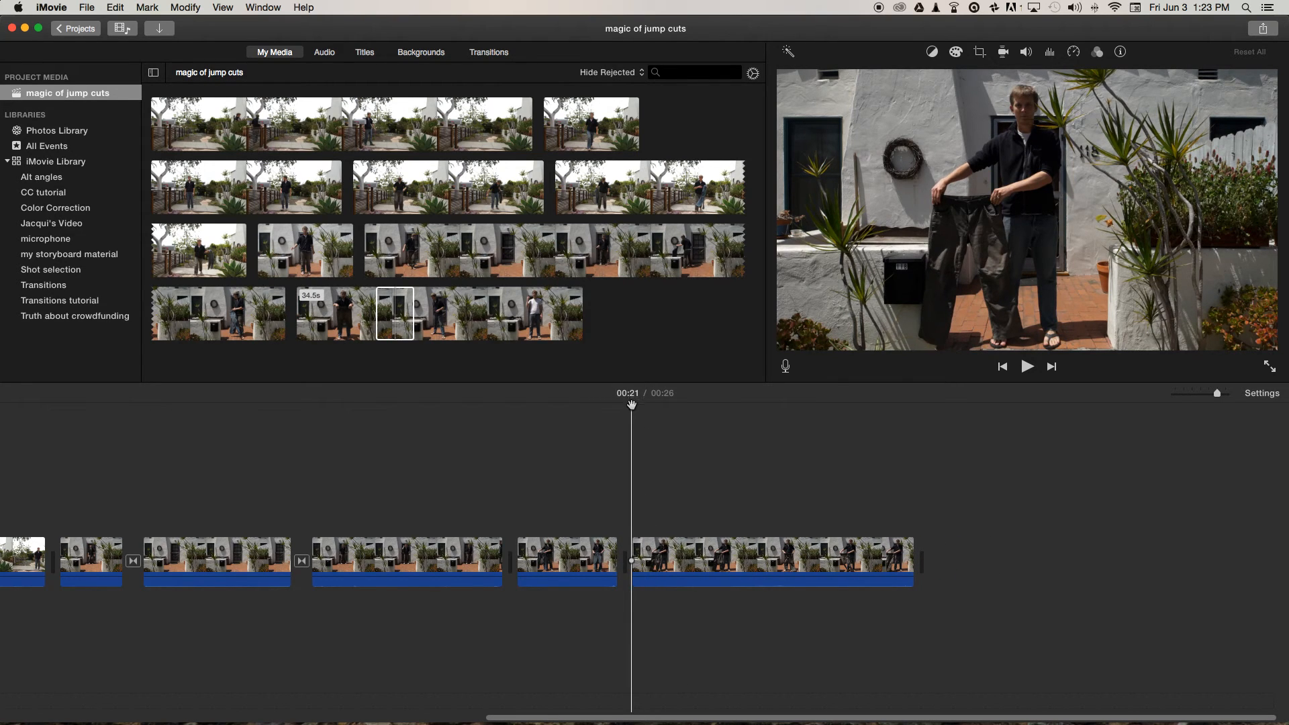
Split the dark trousers clip at about 00:24, where the trousers are flipped up, and delete the part before the cut.
left_click_drag(630, 405, 777, 420)
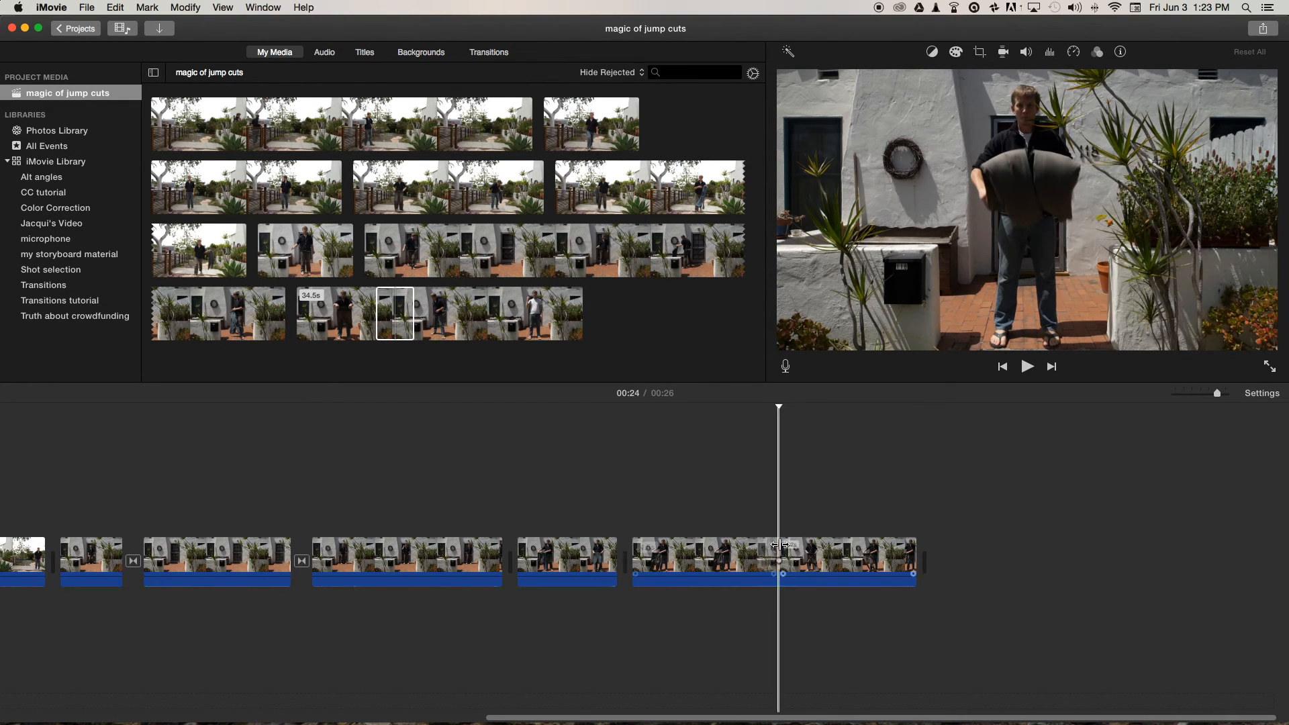
key("super+b")
left_click_drag(769, 510, 677, 616)
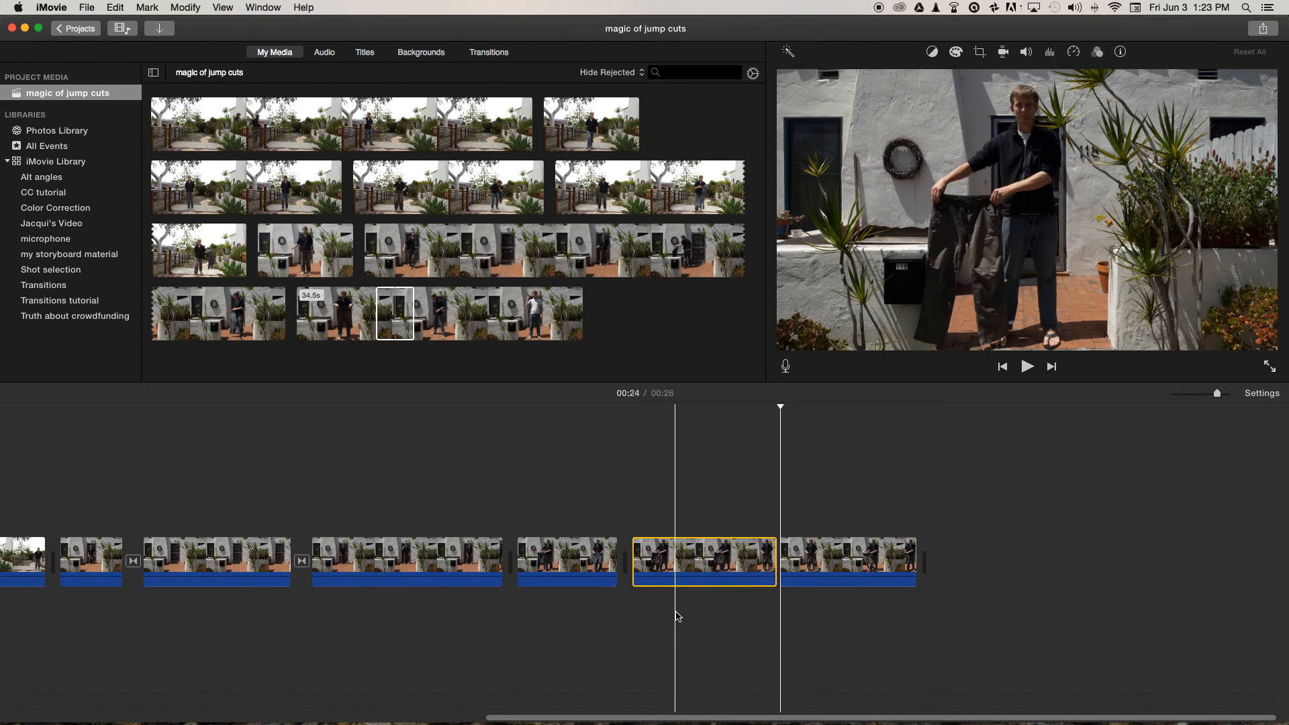
key("Delete")
Play back the jump cut from the jeans clip to the dark trousers clip and scrub back through the jeans clip.
left_click_drag(631, 407, 550, 411)
key("space")
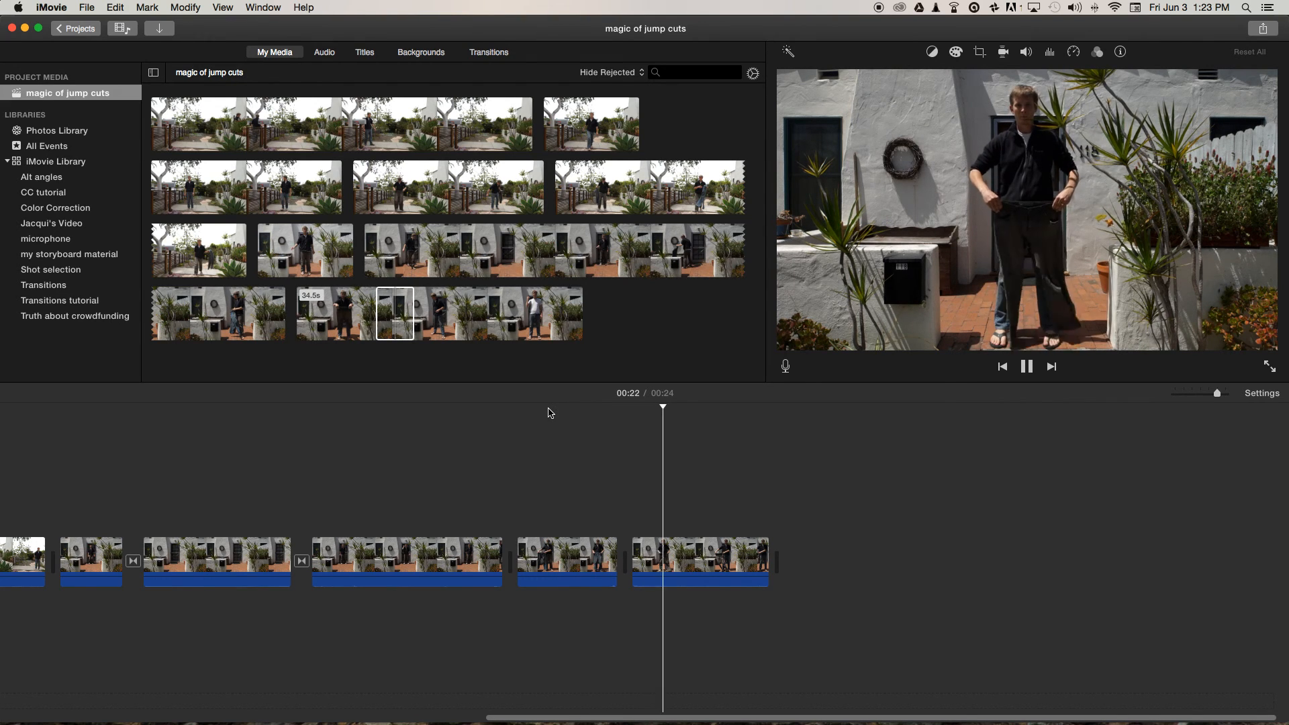
key("space")
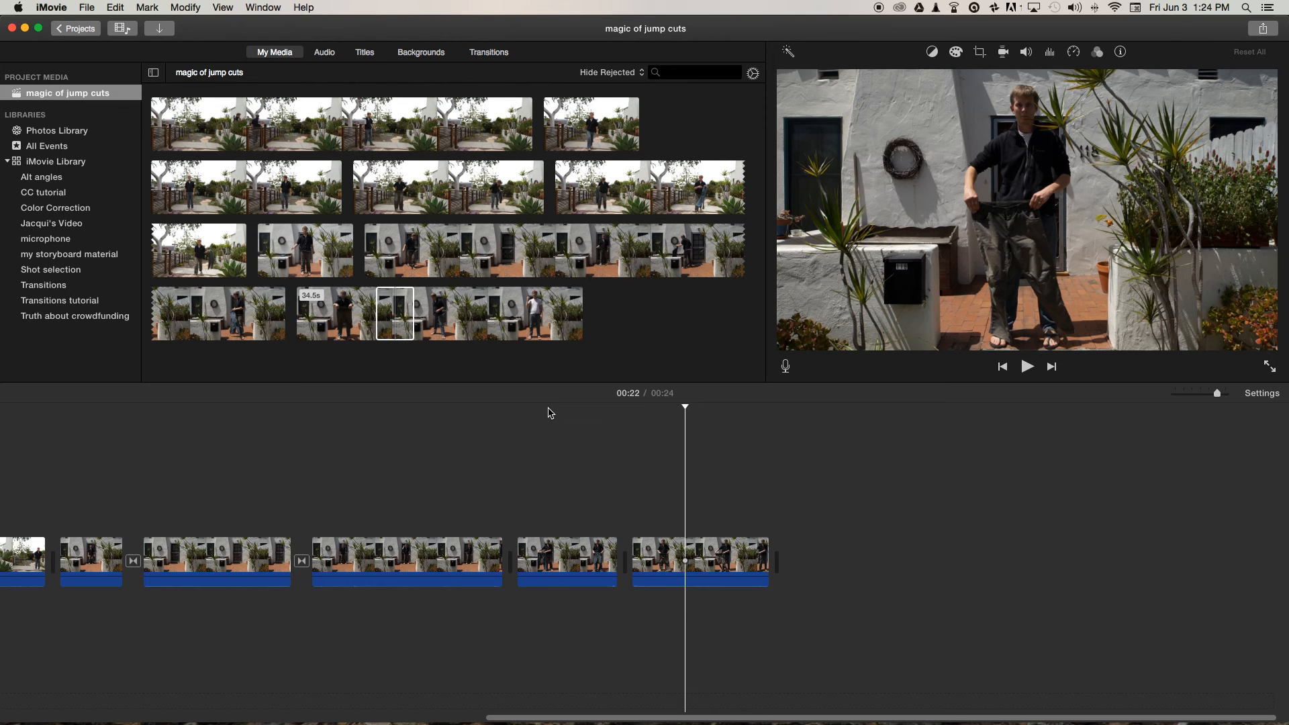
left_click_drag(684, 408, 600, 416)
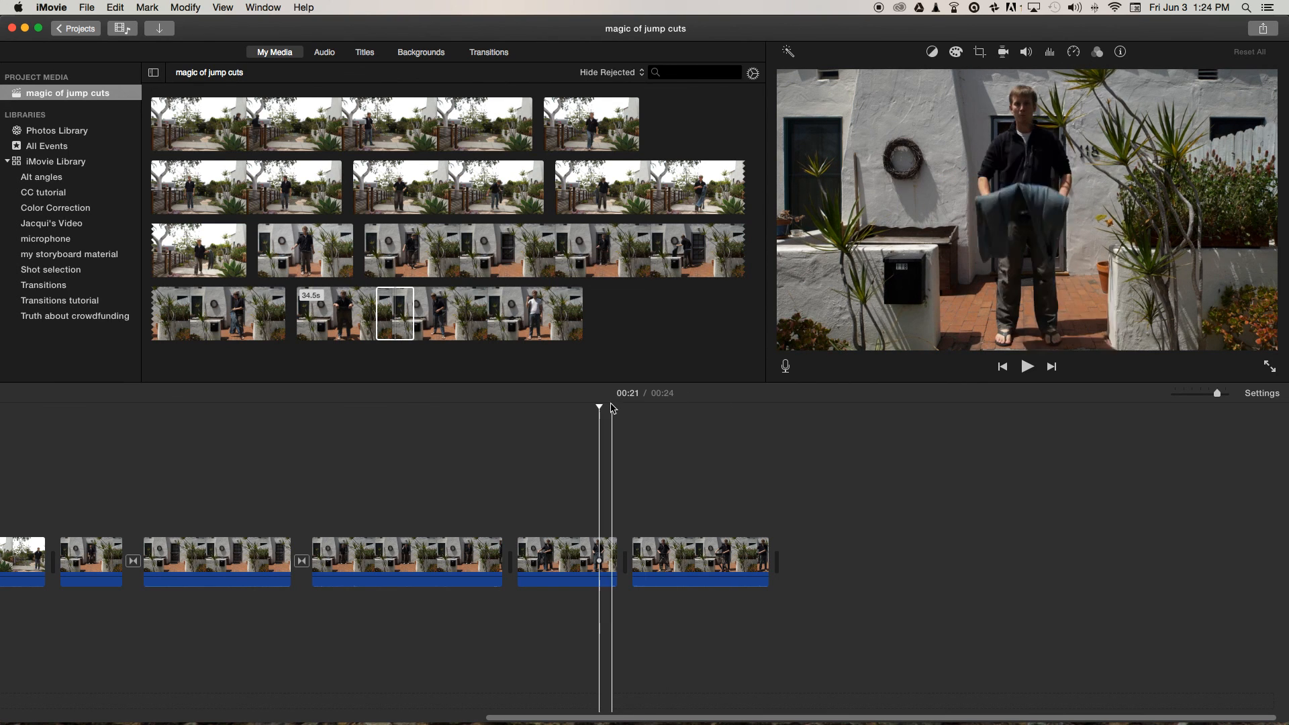
left_click(587, 407)
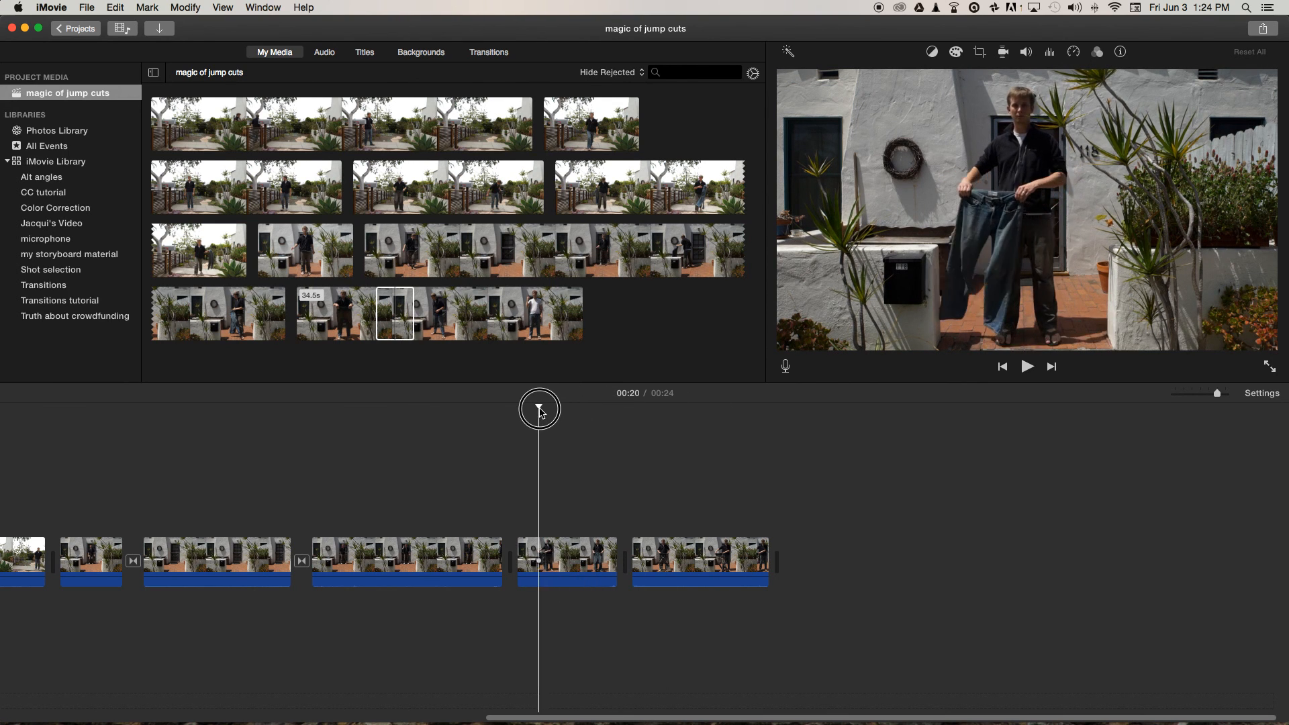